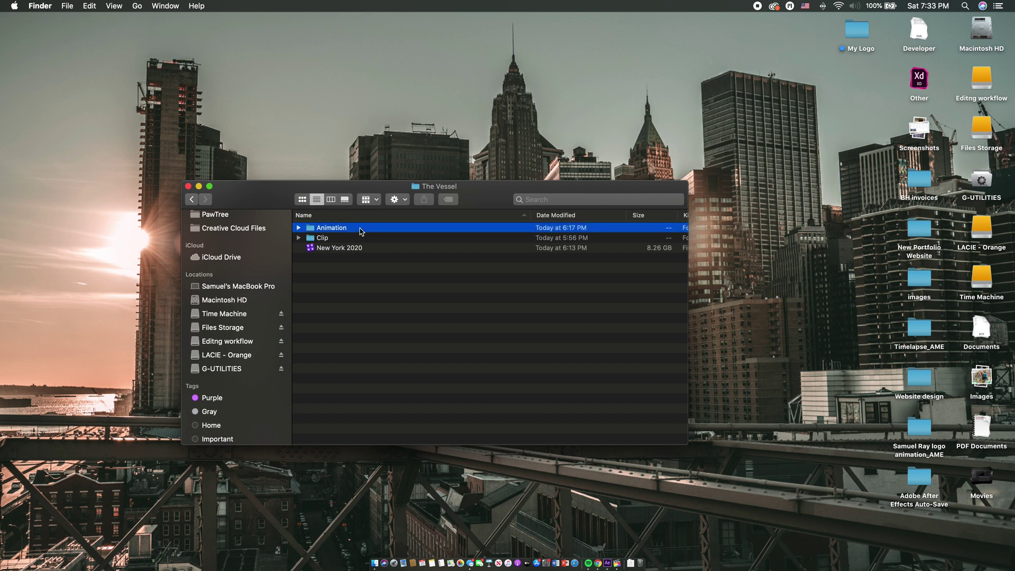
# Open the Animation folder of The Vessel project in Finder.
pyautogui.doubleClick(359, 228)
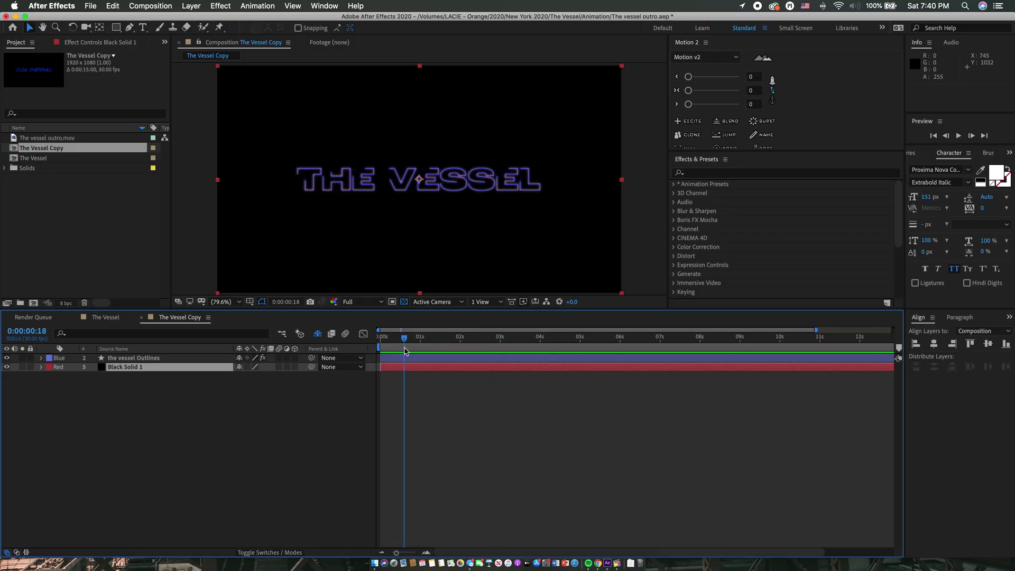
# Scrub the playhead through the start of The Vessel Copy outline animation.
pyautogui.moveTo(405, 351); pyautogui.dragTo(441, 349)
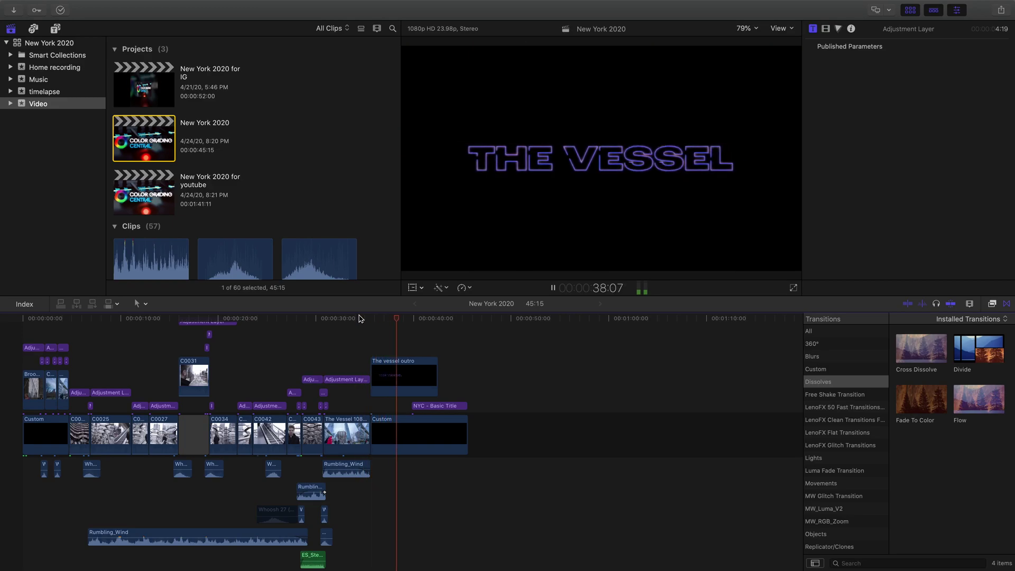
# Stop playback of THE VESSEL outro in Final Cut Pro.
pyautogui.press('space')
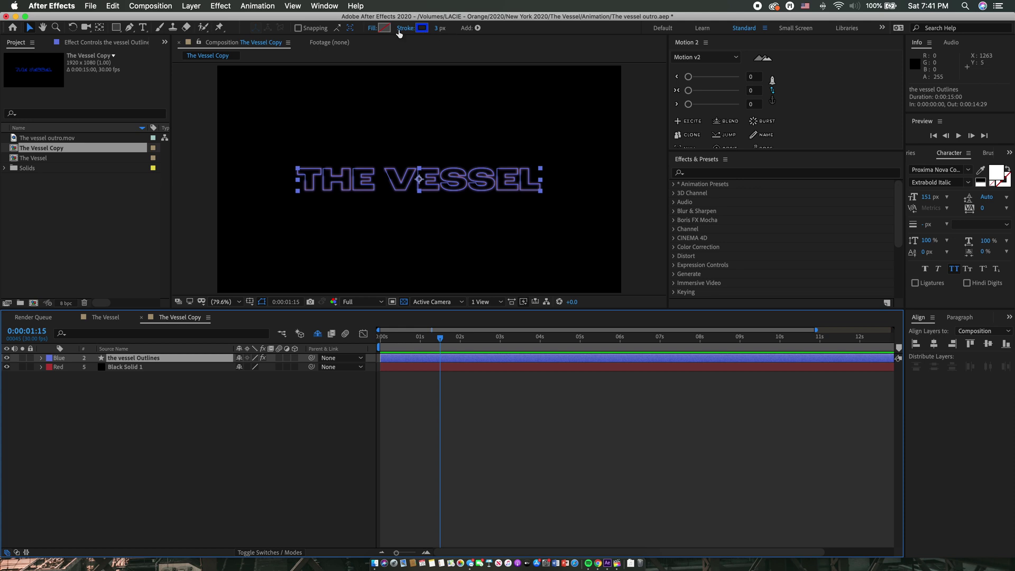
# Change THE VESSEL outline stroke from blue to red (FF0000), then deselect the layer.
pyautogui.click(422, 28)
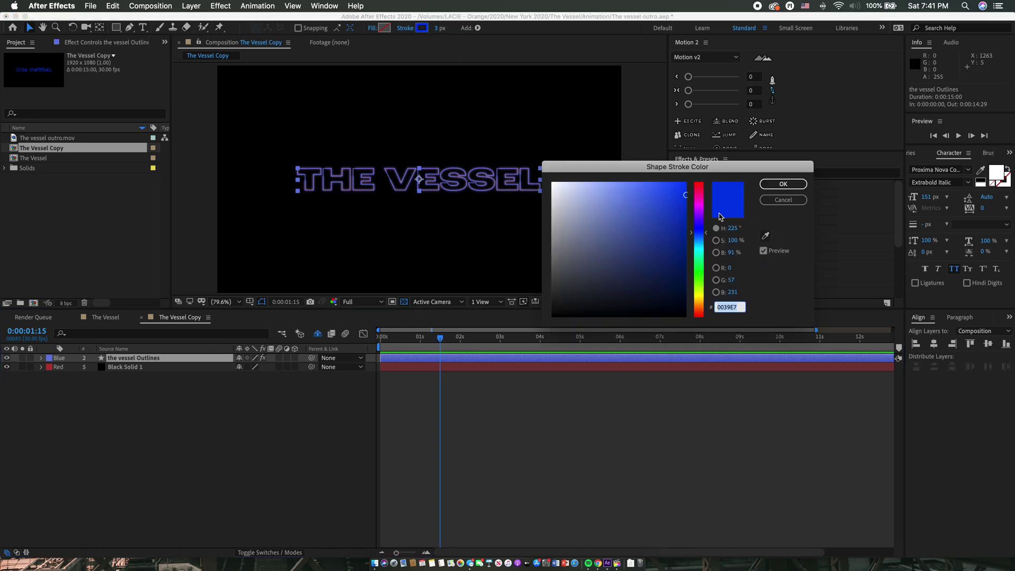
pyautogui.moveTo(700, 211); pyautogui.dragTo(701, 170)
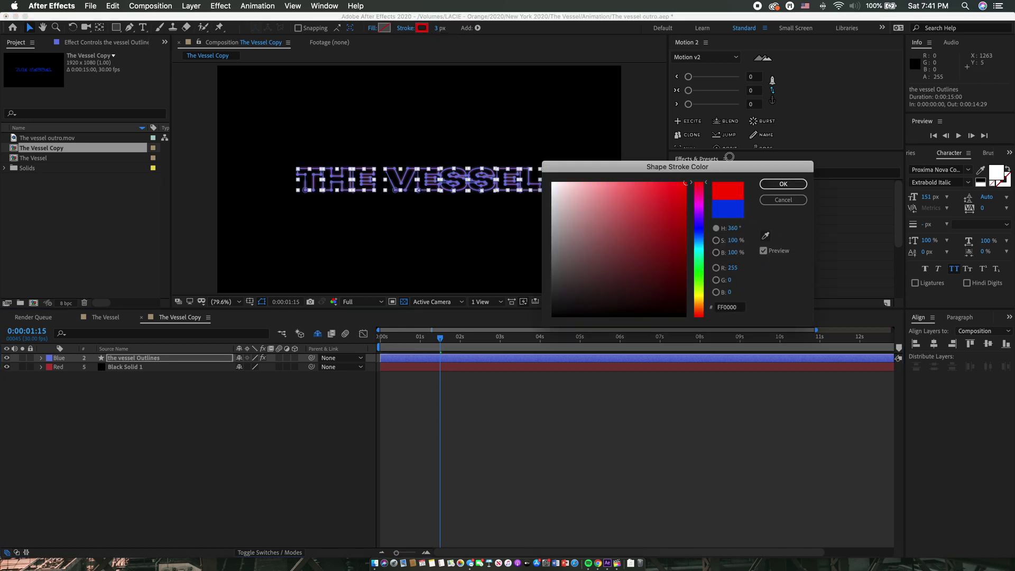
pyautogui.click(682, 186)
pyautogui.click(784, 184)
pyautogui.click(555, 443)
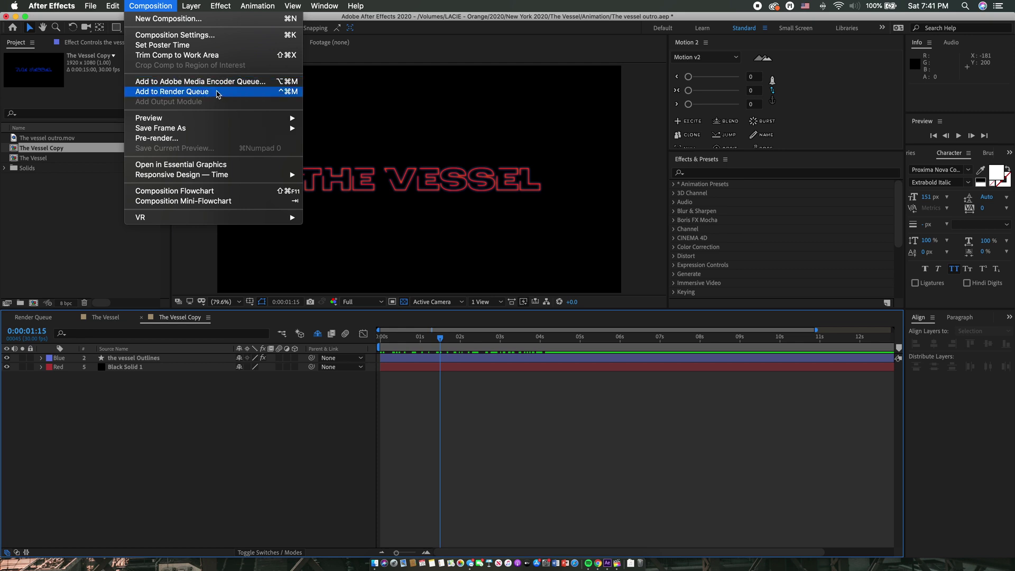
# Queue The Vessel Copy as a QuickTime movie named The vessel outro.mov in the Render folder.
pyautogui.click(220, 92)
pyautogui.click(84, 413)
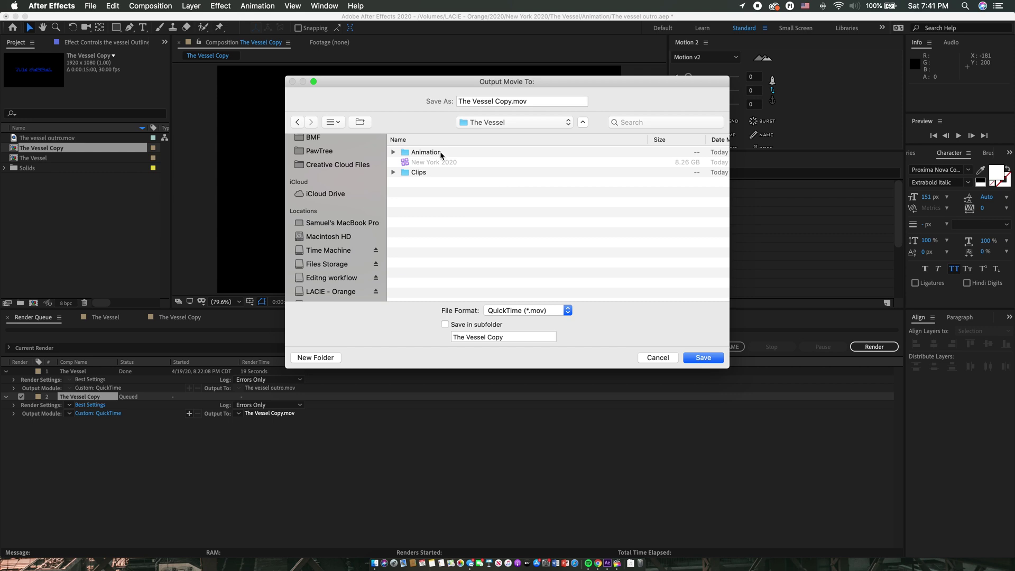
pyautogui.doubleClick(454, 153)
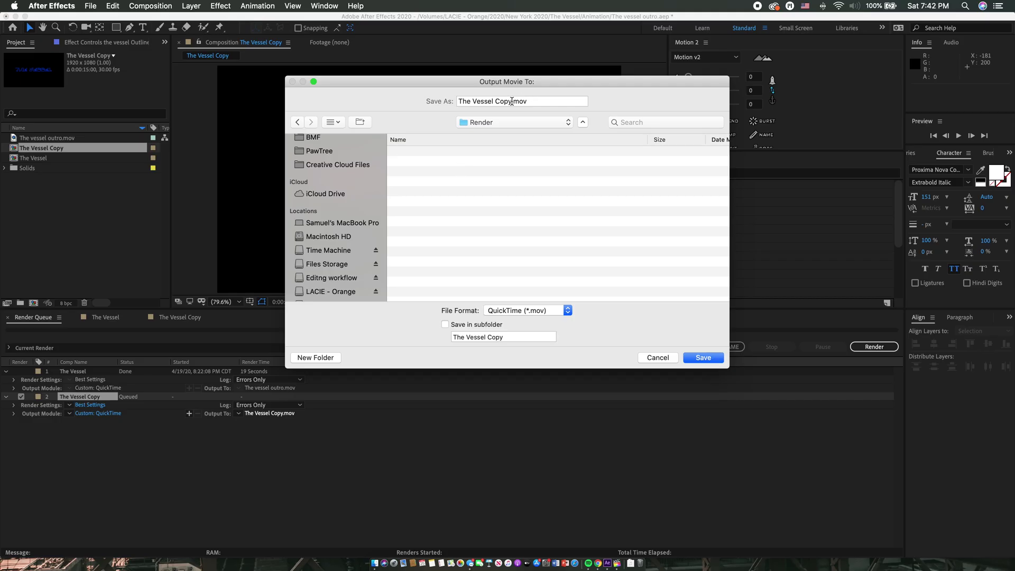
pyautogui.click(512, 101)
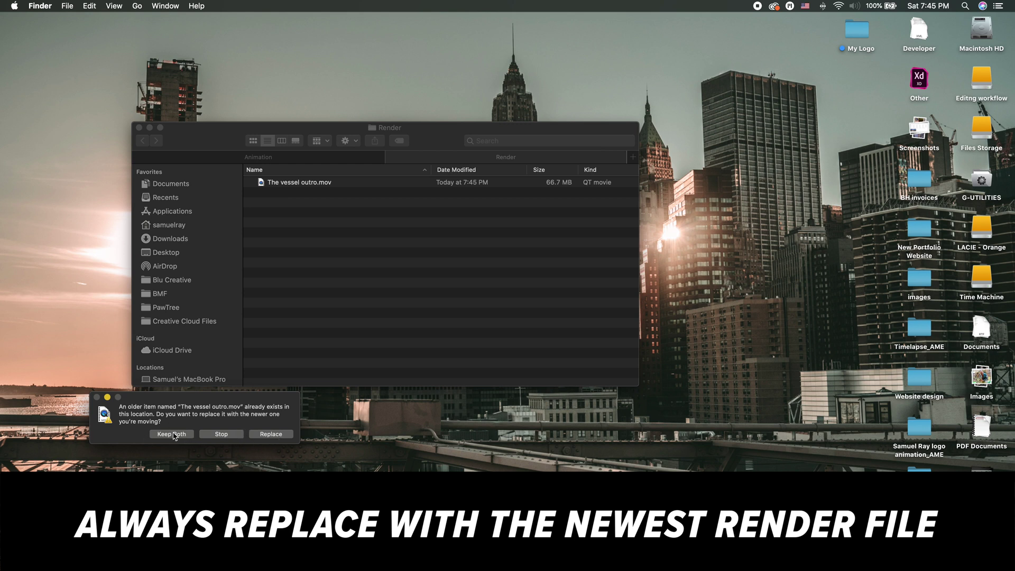
# Replace the older The vessel outro.mov with the new red render.
pyautogui.click(276, 436)
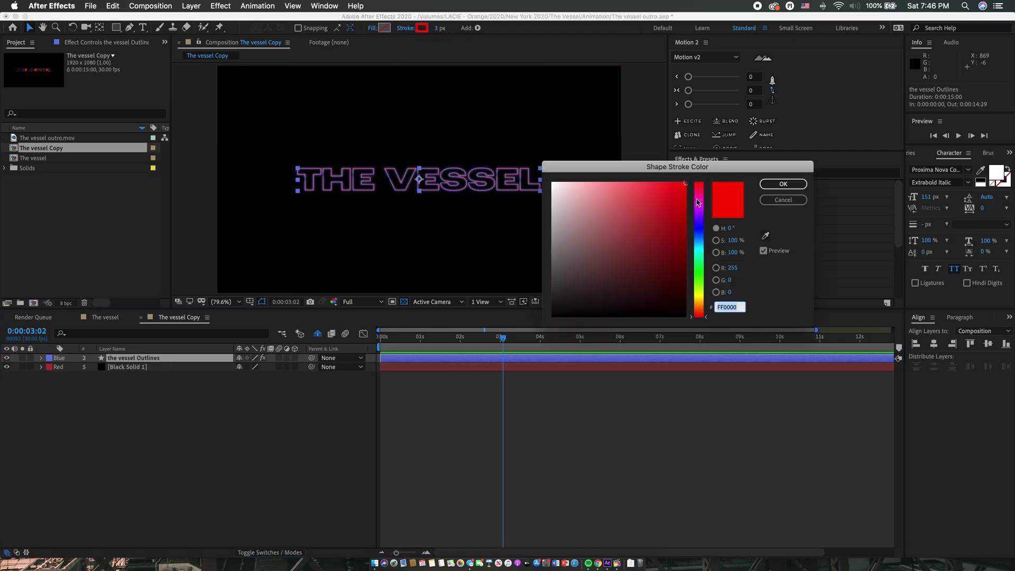
# Set THE VESSEL outline stroke back to deep blue 0011DC.
pyautogui.click(699, 229)
pyautogui.moveTo(680, 211); pyautogui.dragTo(686, 200)
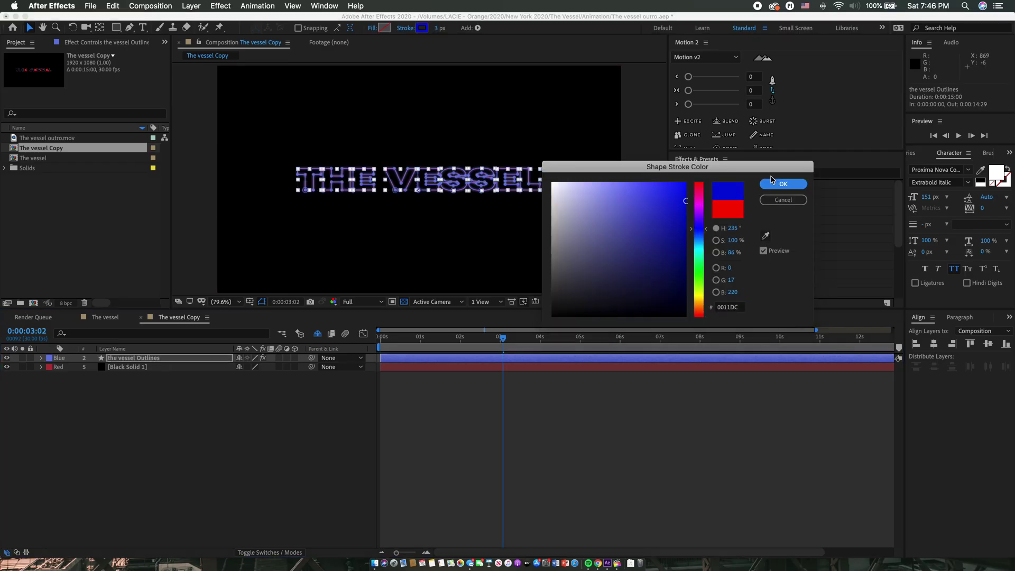
pyautogui.click(776, 184)
pyautogui.click(148, 7)
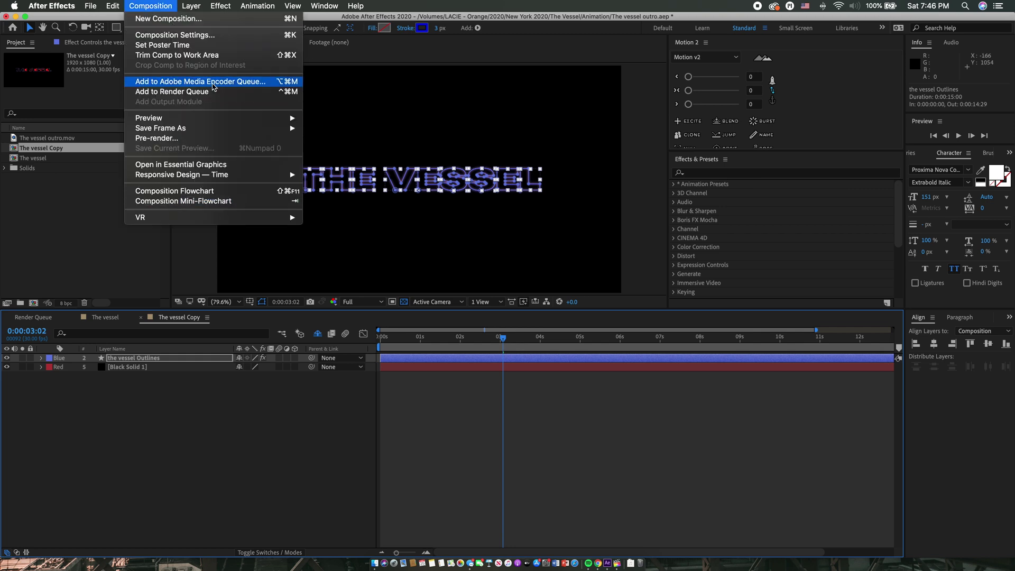
# Queue and render the blue version as The vessel outro.mov in the Render folder.
pyautogui.click(213, 91)
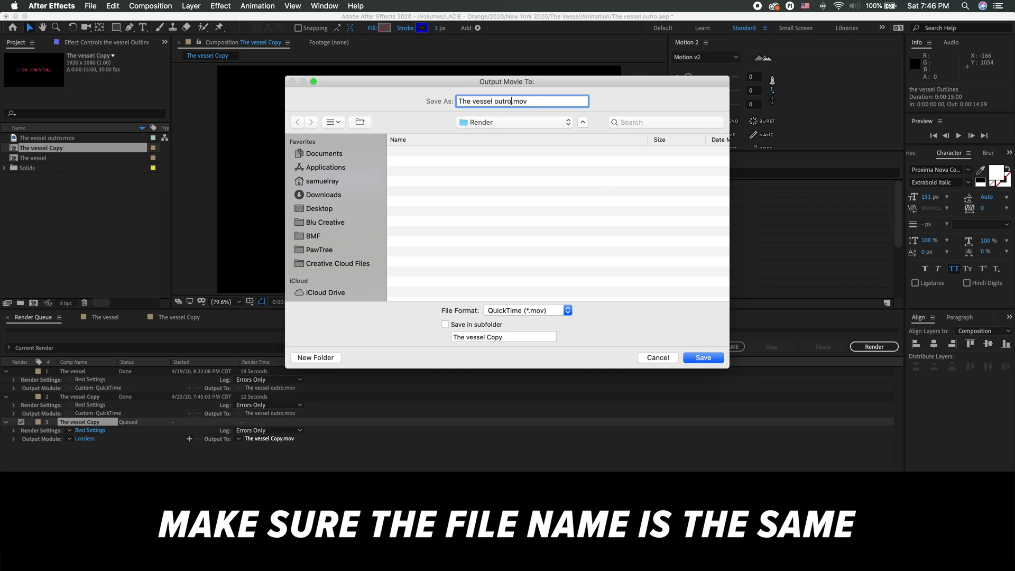
pyautogui.press('Return')
pyautogui.click(875, 347)
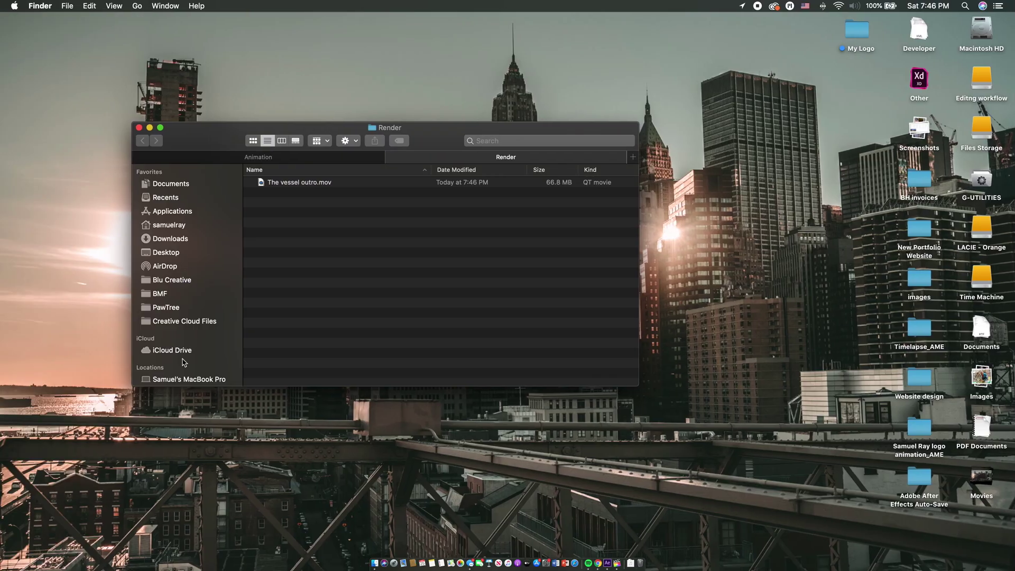
# Move the blue render into the Animation folder, replacing the older The vessel outro.mov.
pyautogui.click(315, 158)
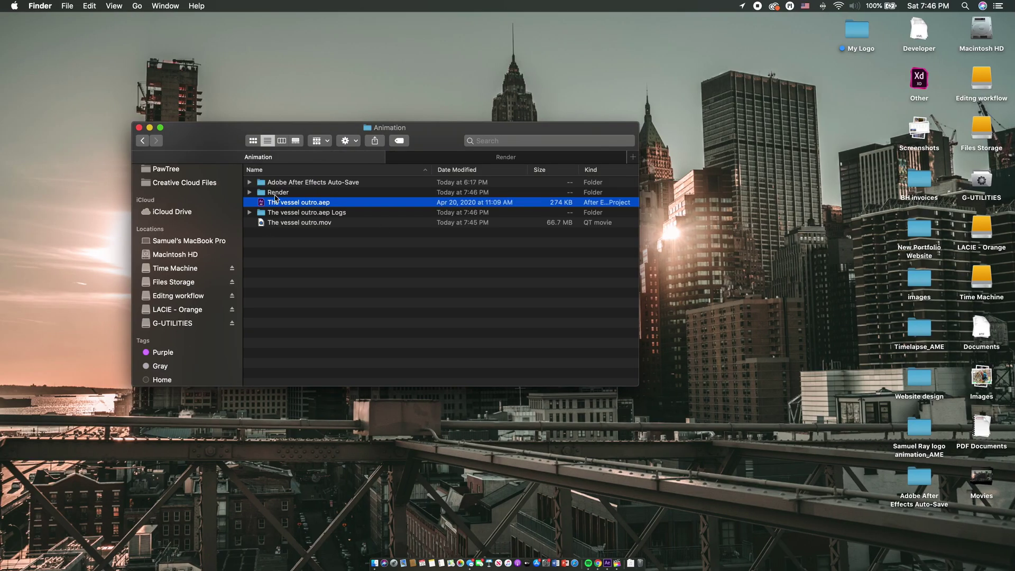
pyautogui.click(486, 153)
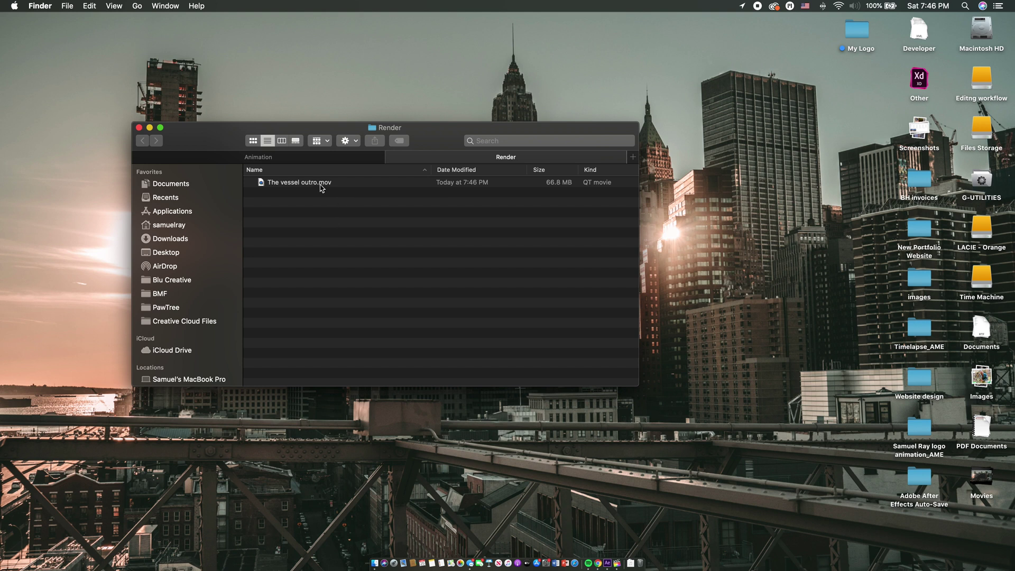
pyautogui.moveTo(318, 185); pyautogui.dragTo(290, 162)
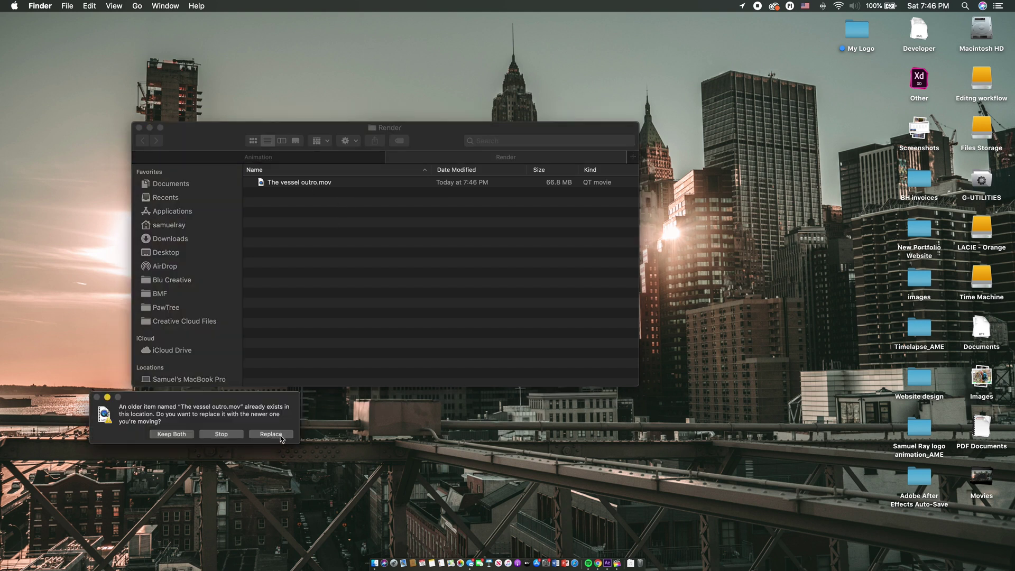
pyautogui.click(270, 435)
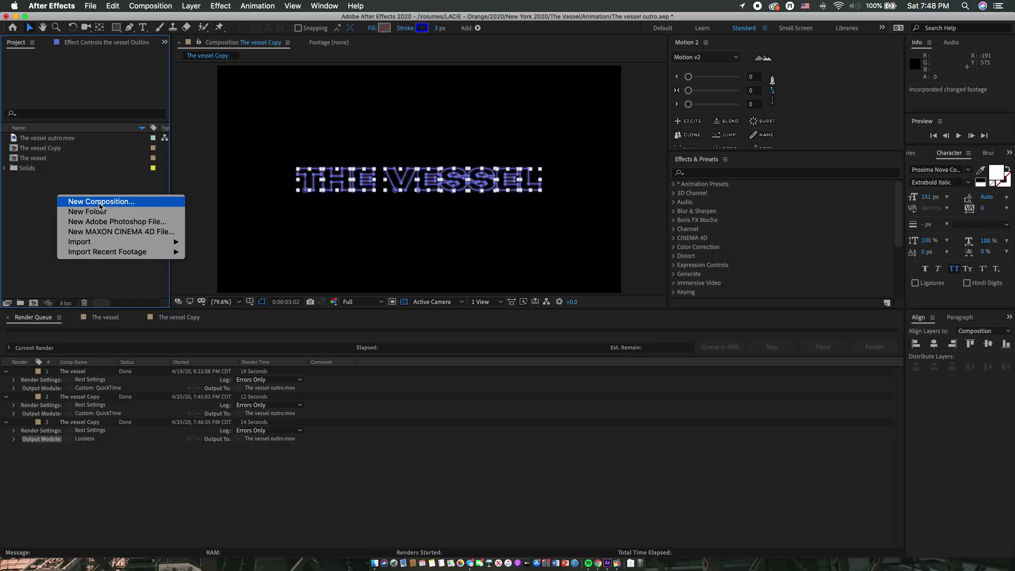
# Create a 1920×1080, 24 fps, 3-second composition named lower third.
pyautogui.click(101, 203)
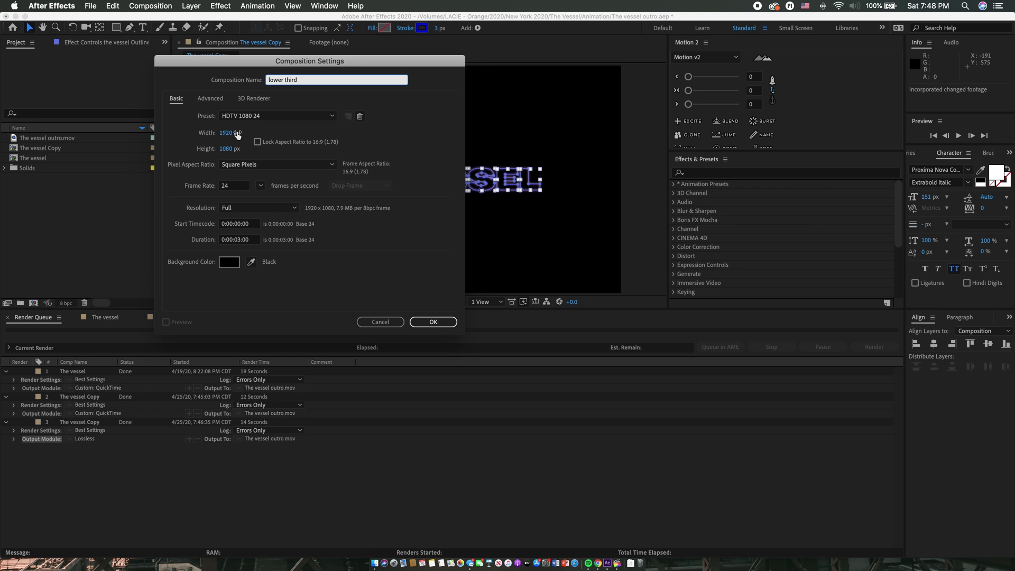
pyautogui.click(433, 321)
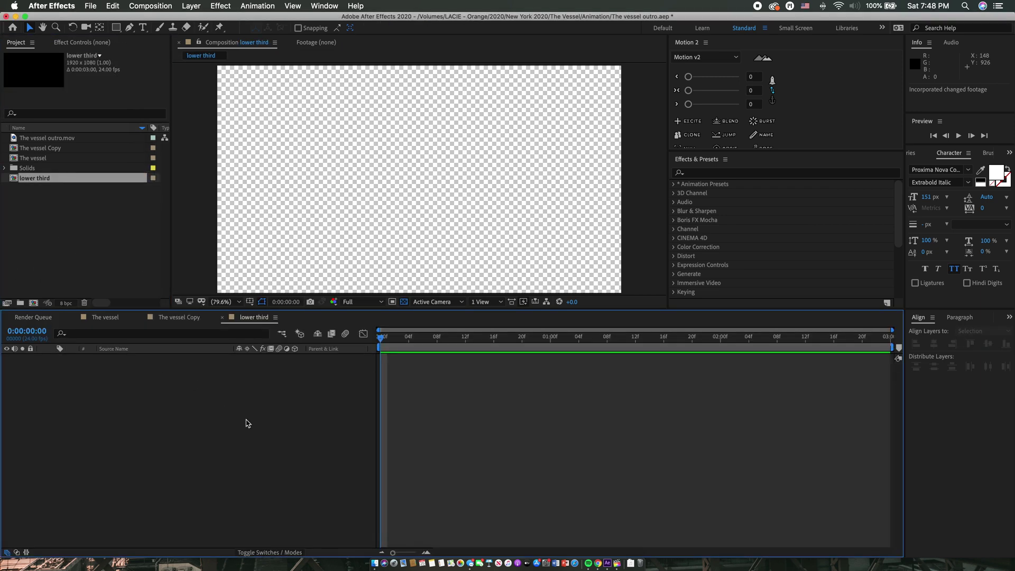
# Add a black solid layer to the lower third comp, discarding a trial rectangle shape.
pyautogui.rightClick(183, 378)
pyautogui.click(328, 410)
pyautogui.click(209, 265)
pyautogui.click(258, 6)
pyautogui.click(116, 27)
pyautogui.moveTo(240, 223); pyautogui.dragTo(426, 274)
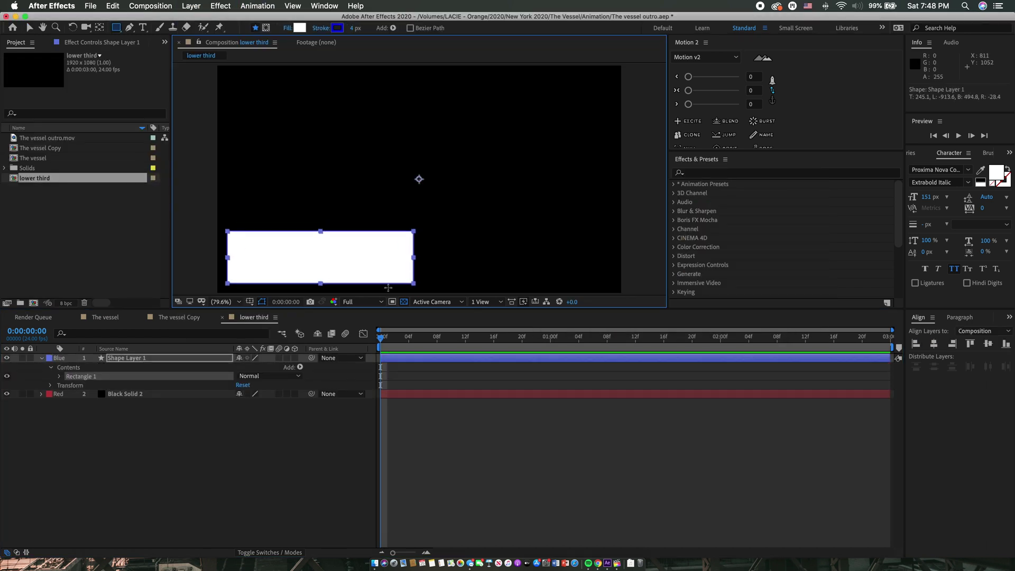
pyautogui.press('Delete')
# Type the creator's name at lower left in Roc Grotesk Wide ExtraBold, 75 px.
pyautogui.press('super+t')
pyautogui.click(252, 245)
pyautogui.write('samuel ray')
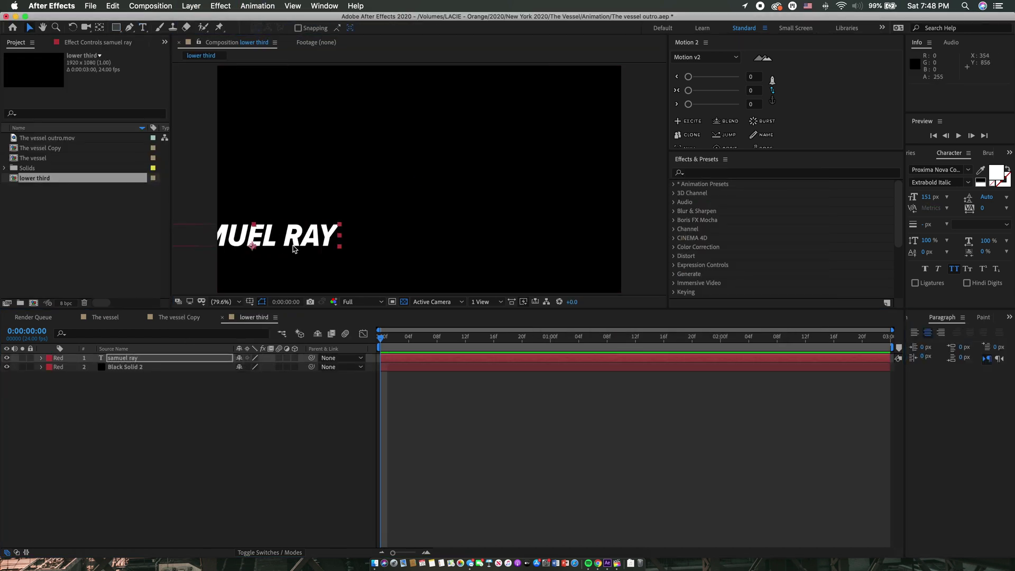
pyautogui.press('Escape')
pyautogui.press('v')
pyautogui.moveTo(265, 235); pyautogui.dragTo(340, 256)
pyautogui.click(936, 169)
pyautogui.write('roc')
pyautogui.click(861, 355)
pyautogui.moveTo(926, 197); pyautogui.dragTo(920, 197)
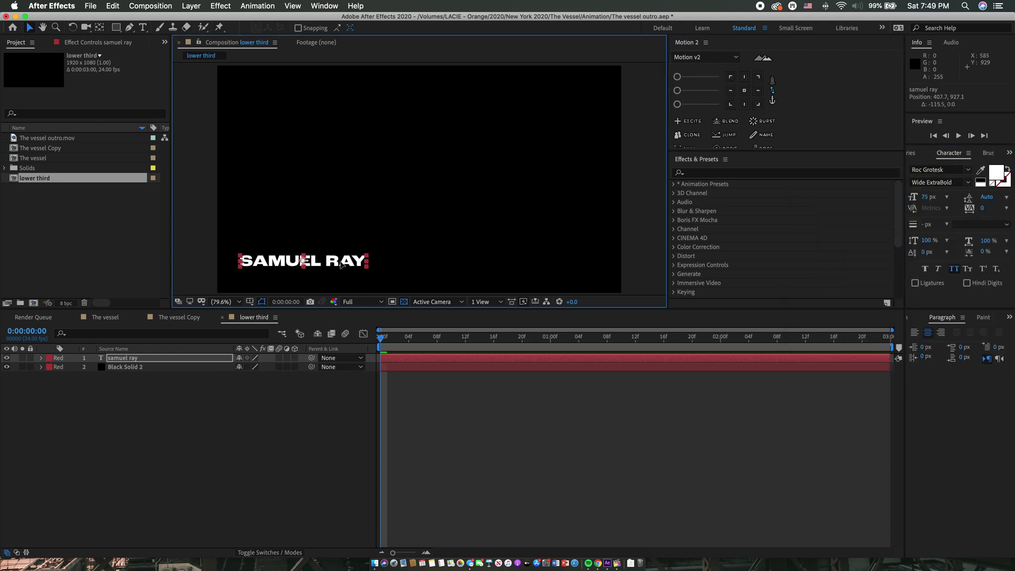
# Duplicate the name below it as 'content creator', restyled in Wide Thin at 25 px.
pyautogui.press('super+d')
pyautogui.moveTo(270, 273); pyautogui.dragTo(269, 289)
pyautogui.tripleClick(269, 289)
pyautogui.write('content creator')
pyautogui.press('super+a')
pyautogui.click(968, 182)
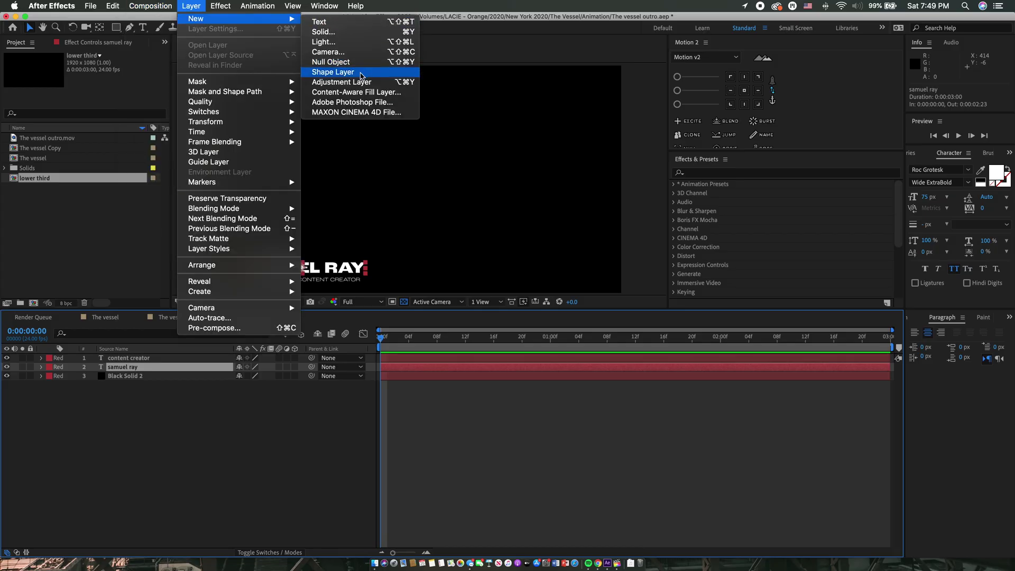
# Mask the name with an inverted rectangle matte and keyframe its slide-up to 1 second.
pyautogui.click(333, 72)
pyautogui.moveTo(236, 274)
pyautogui.mouseDown()
pyautogui.moveTo(479, 293)
pyautogui.moveTo(403, 293)
pyautogui.mouseUp()
pyautogui.click(270, 552)
pyautogui.click(300, 402)
pyautogui.click(340, 439)
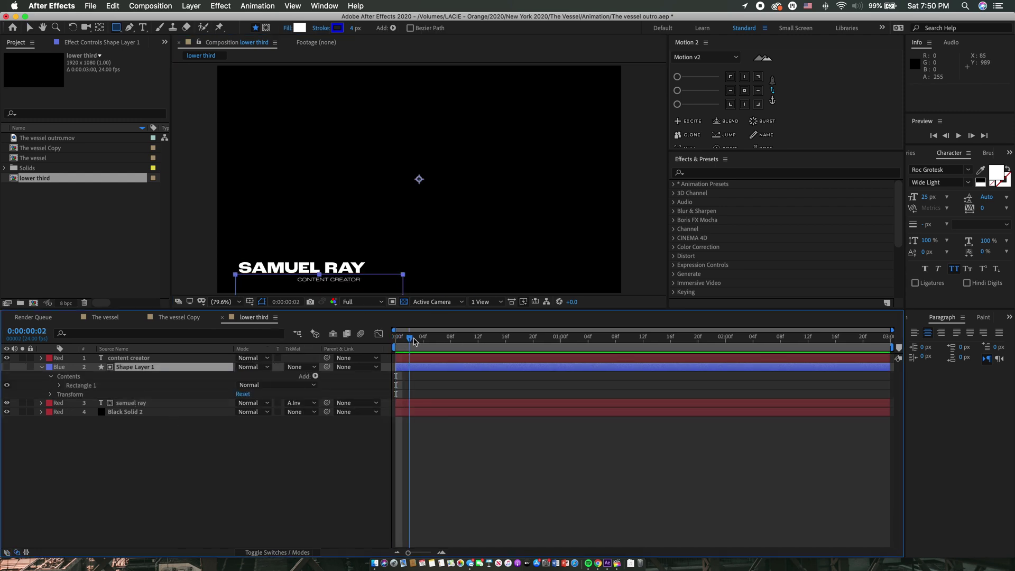
pyautogui.moveTo(396, 337); pyautogui.dragTo(563, 340)
pyautogui.hotkey('alt', 'shift', 'p')
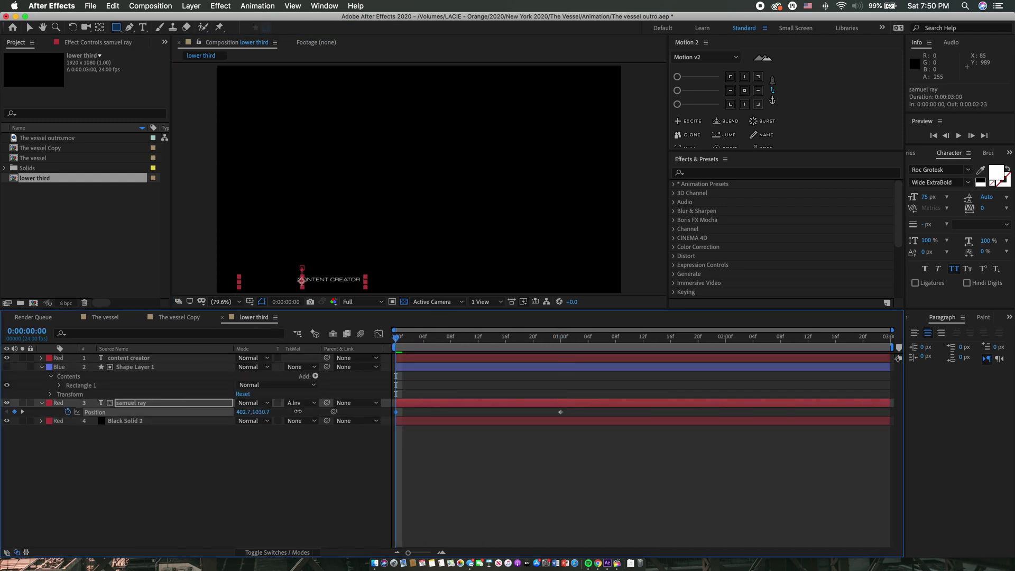
pyautogui.moveTo(560, 412); pyautogui.dragTo(395, 412)
# Draw a second rectangle over 'content creator' as its inverted matte and keyframe Position near frame 16.
pyautogui.press('F2')
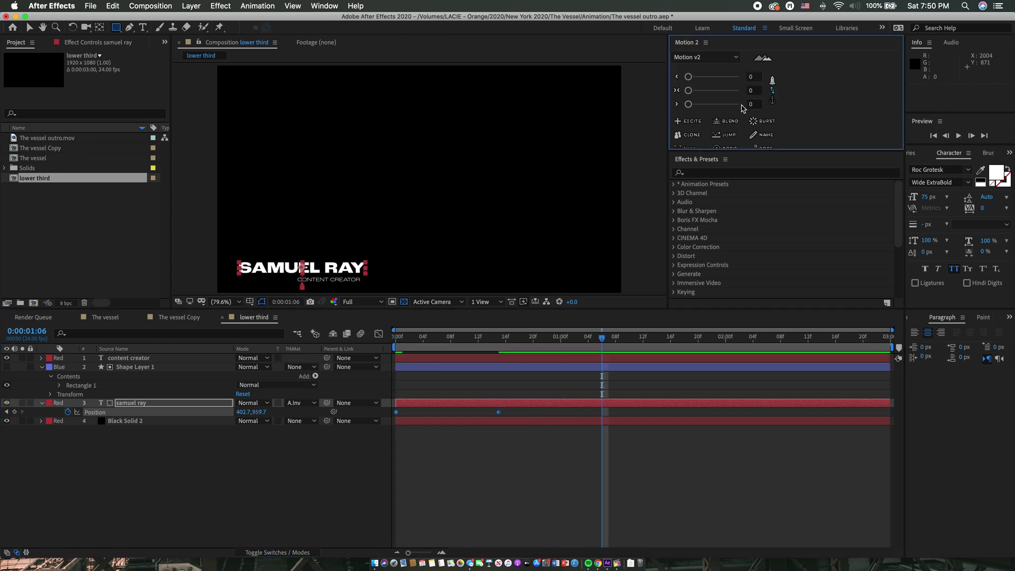
pyautogui.moveTo(235, 274); pyautogui.dragTo(403, 293)
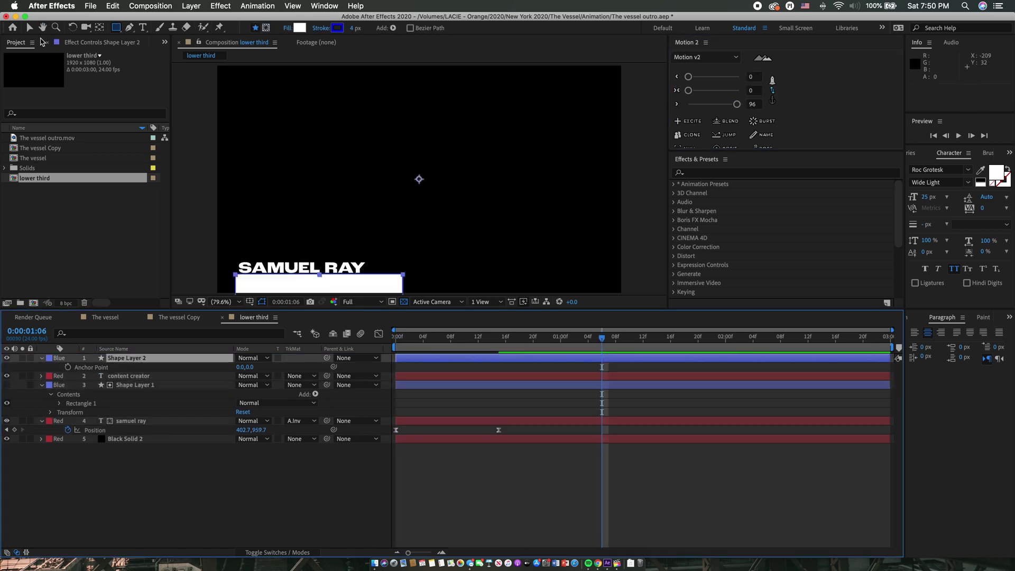
pyautogui.press('v')
pyautogui.moveTo(317, 284); pyautogui.dragTo(317, 293)
pyautogui.press('a')
pyautogui.click(505, 337)
pyautogui.click(307, 376)
pyautogui.click(360, 413)
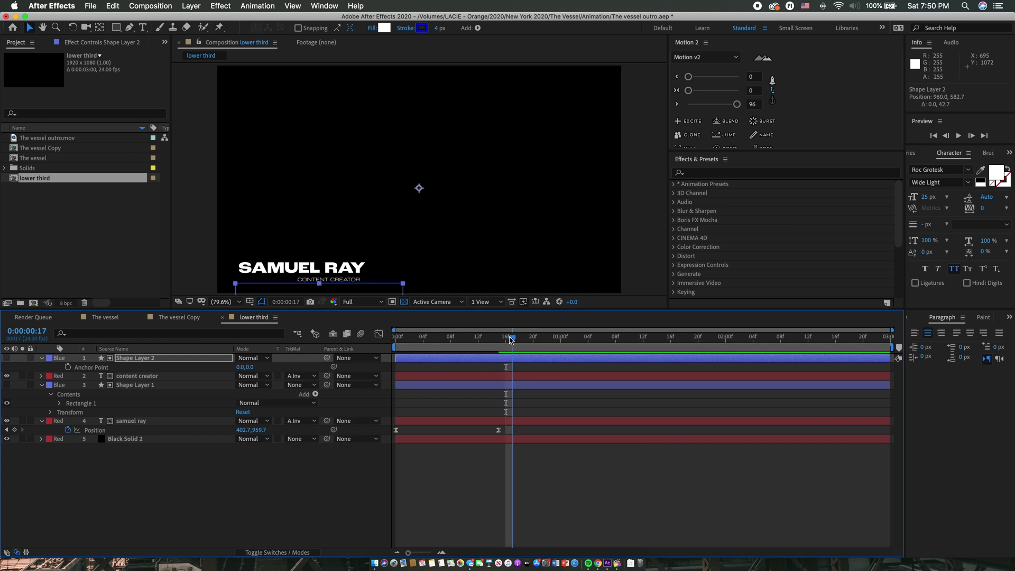
pyautogui.click(423, 384)
pyautogui.press('p')
pyautogui.click(450, 376)
# At frame 2, nudge 'content creator' below its mask and ease its Position keyframes.
pyautogui.press('p')
pyautogui.press('pageup')
pyautogui.click(409, 347)
pyautogui.hotkey('shift', 'Down')
pyautogui.hotkey('shift', 'Down')
pyautogui.hotkey('shift', 'Down')
pyautogui.press('Down')
pyautogui.press('Down')
pyautogui.press('Down')
pyautogui.press('Down')
pyautogui.press('Down')
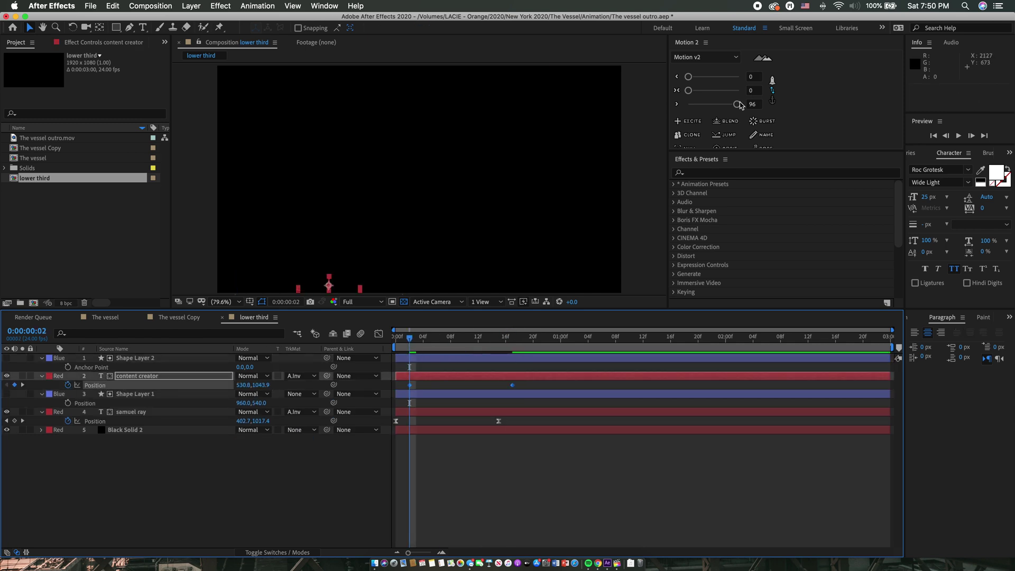
pyautogui.click(739, 105)
# Lower the name's starting position, play back the animation, and hide the black solid.
pyautogui.click(345, 355)
pyautogui.press('Home')
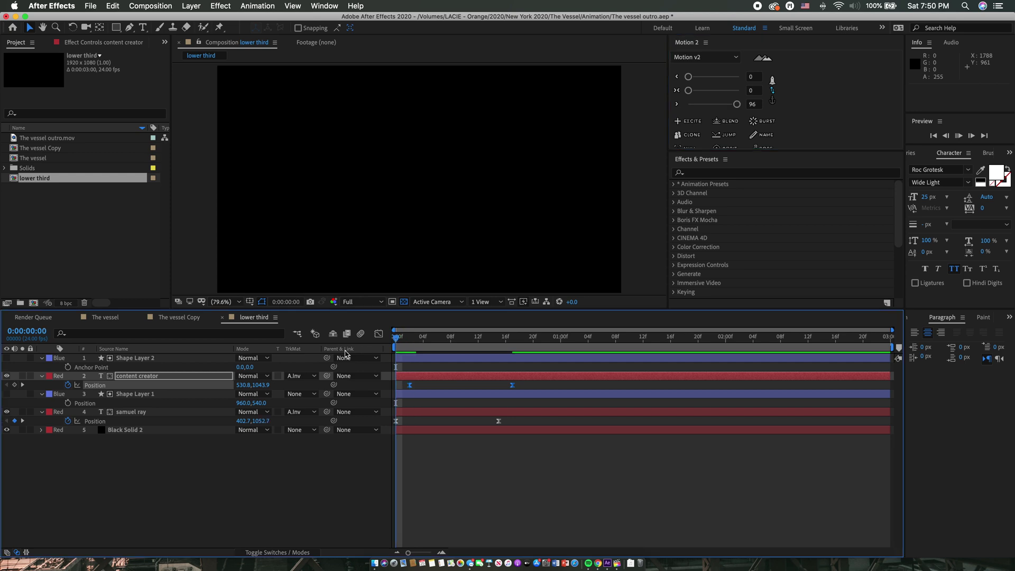
pyautogui.press('space')
pyautogui.click(575, 338)
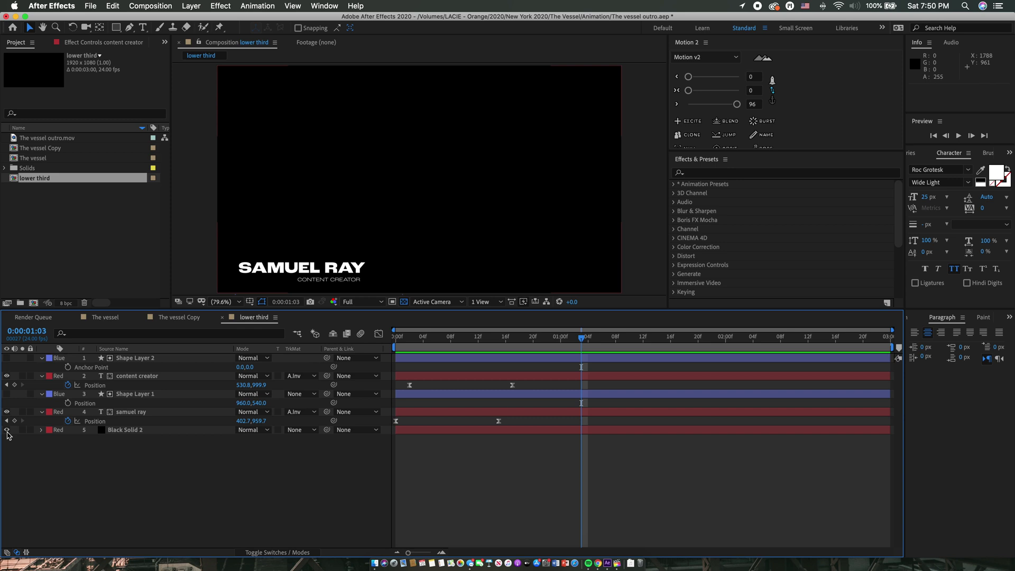
pyautogui.click(7, 430)
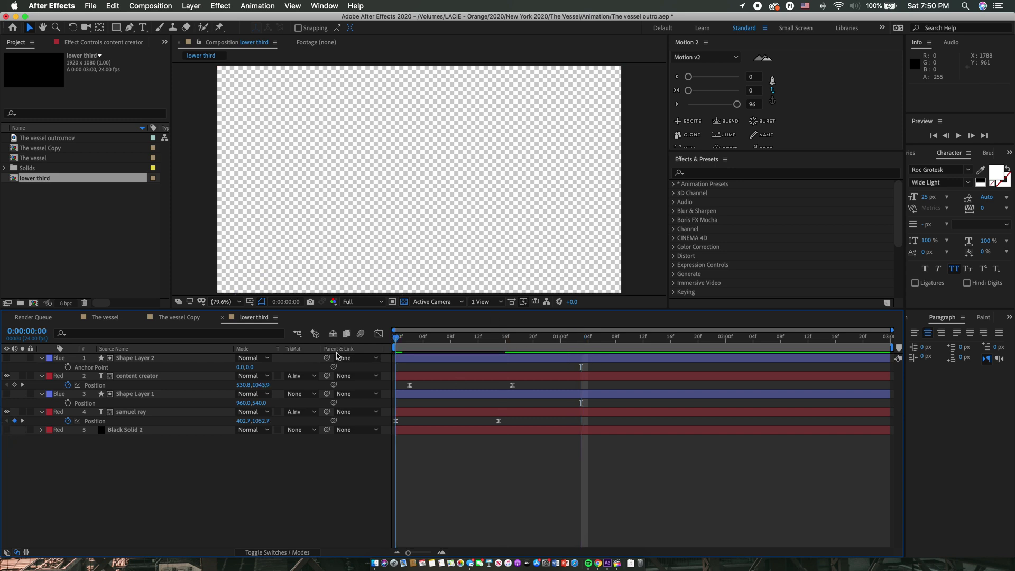
# Queue the comp with RGB + Alpha output and render it as lower third name.mov.
pyautogui.moveTo(421, 356); pyautogui.dragTo(445, 355)
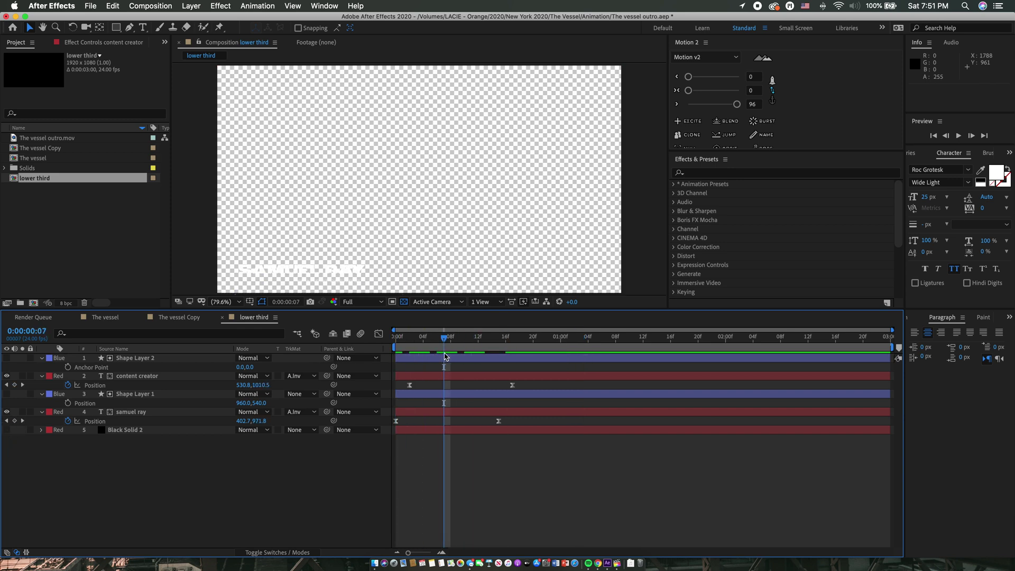
pyautogui.click(150, 7)
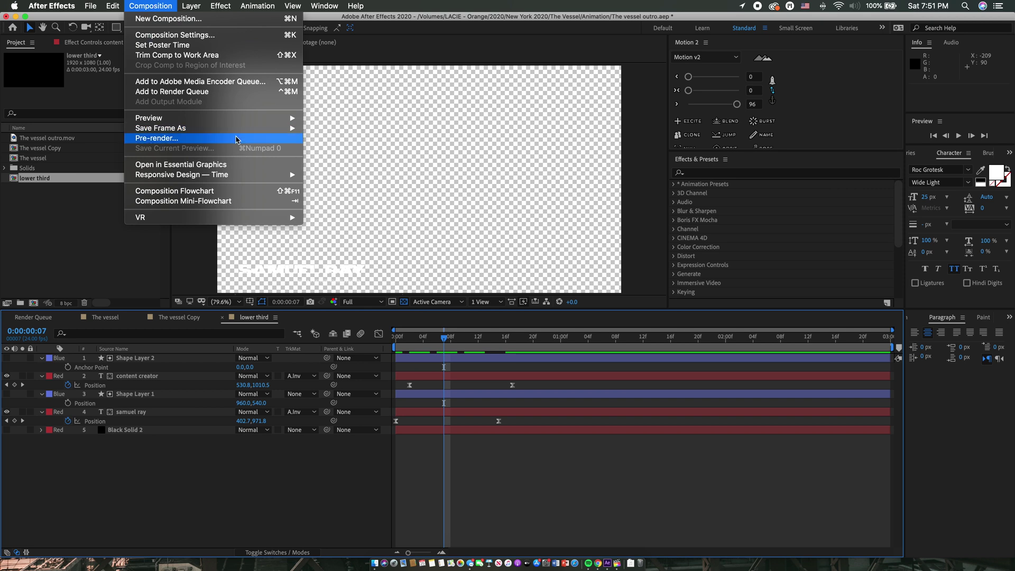
pyautogui.click(216, 94)
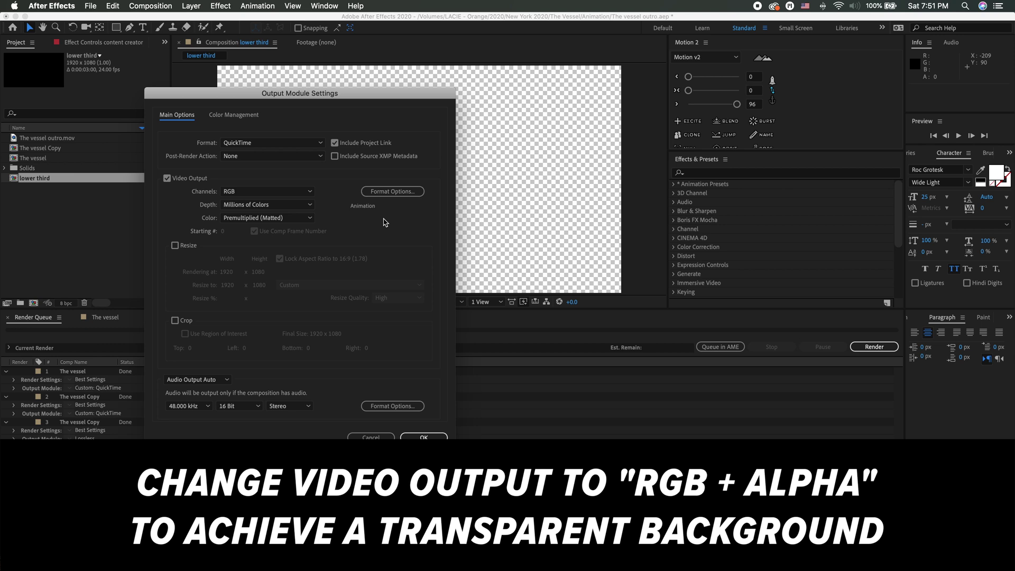
pyautogui.click(303, 192)
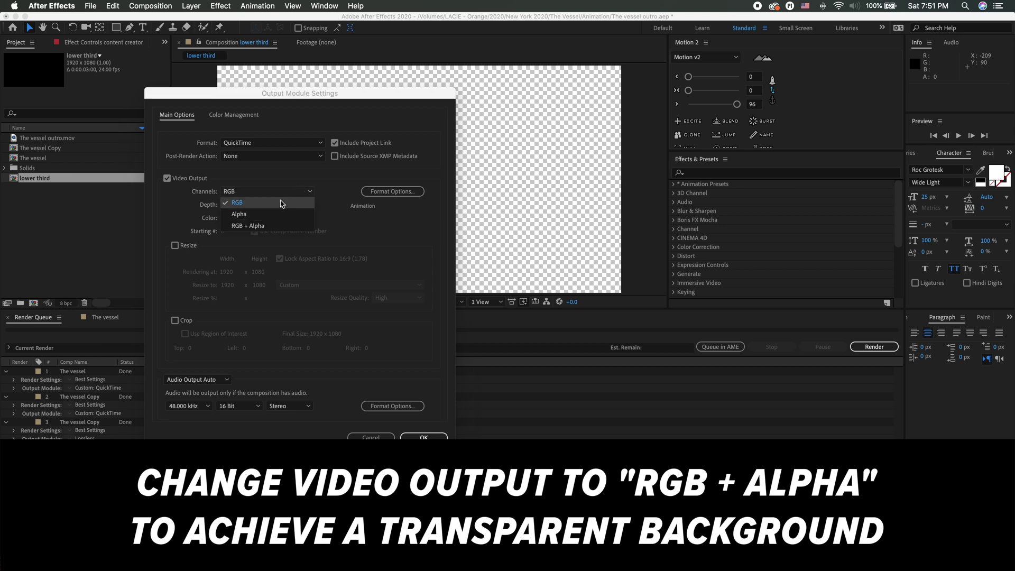
pyautogui.click(260, 226)
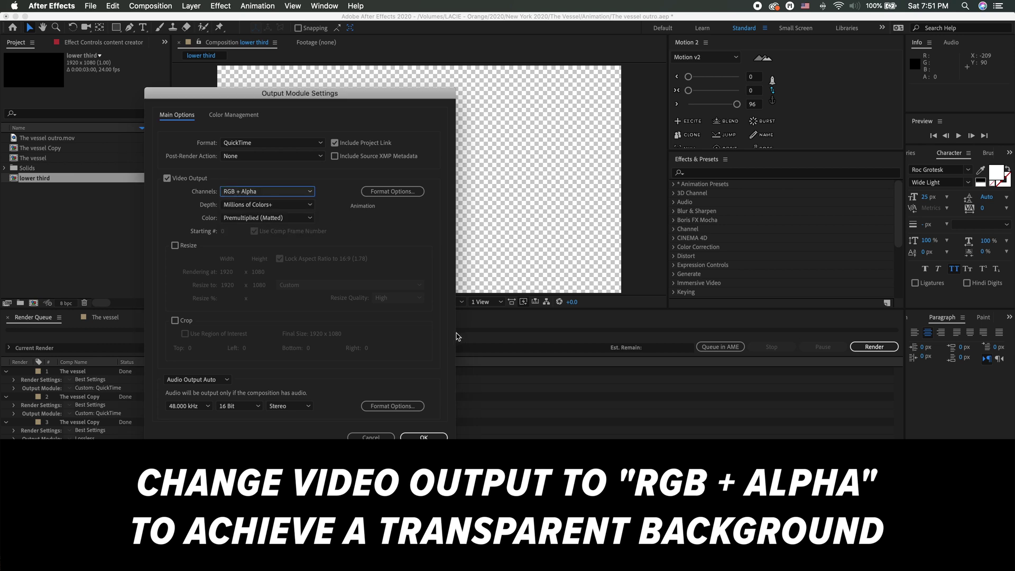
pyautogui.click(438, 437)
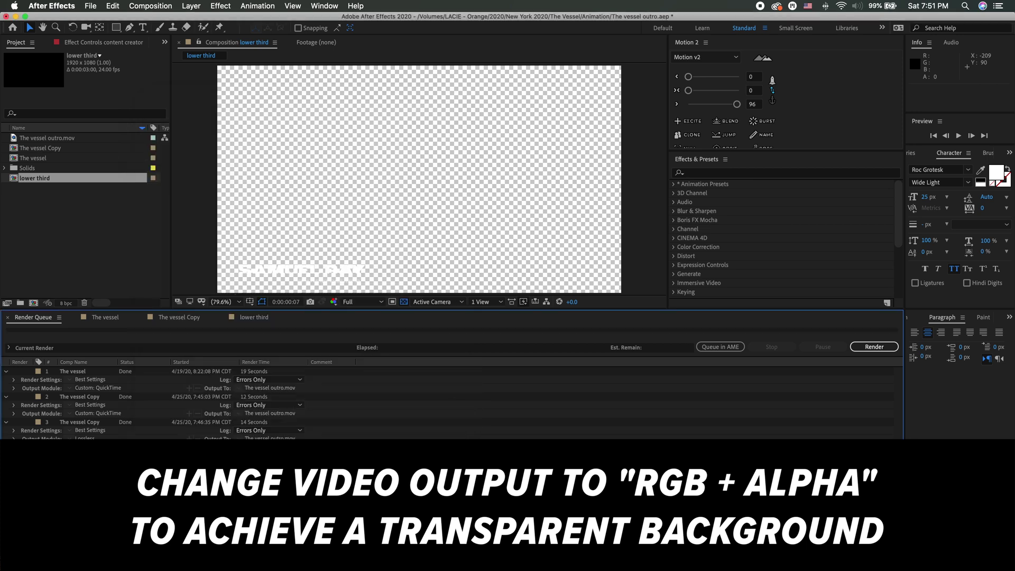
pyautogui.click(264, 463)
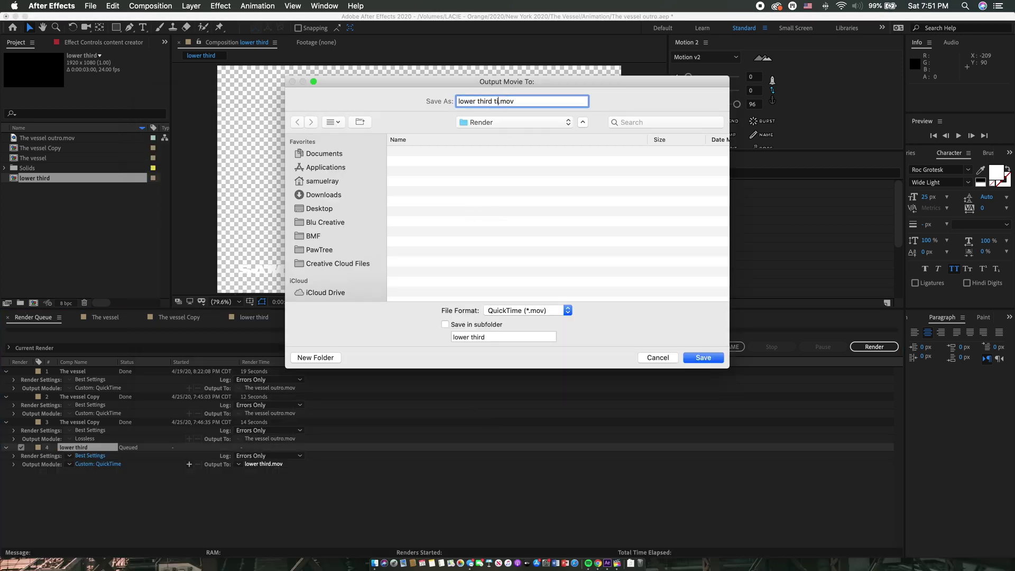
pyautogui.press('Return')
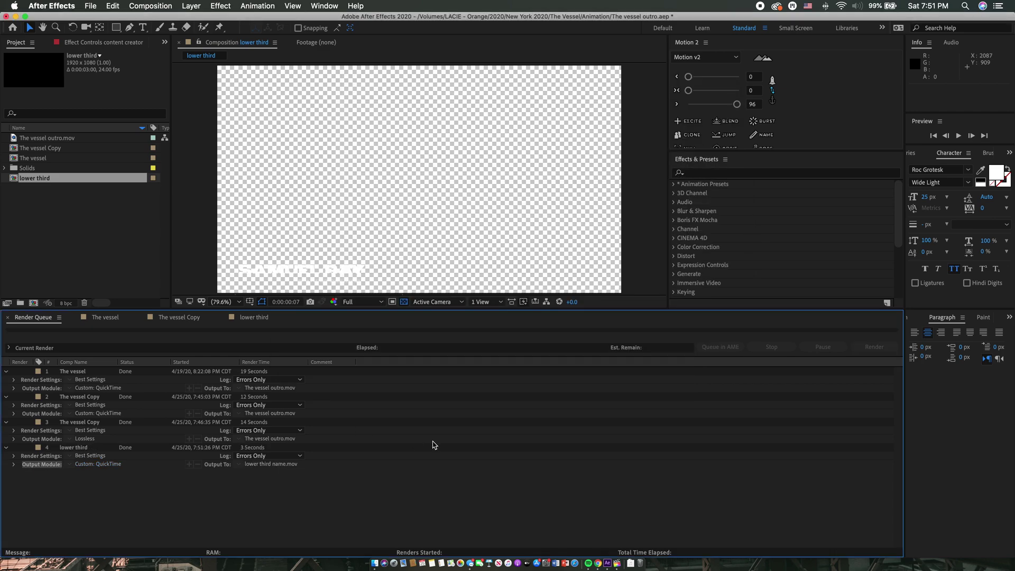
pyautogui.hotkey('ctrl', 'Left')
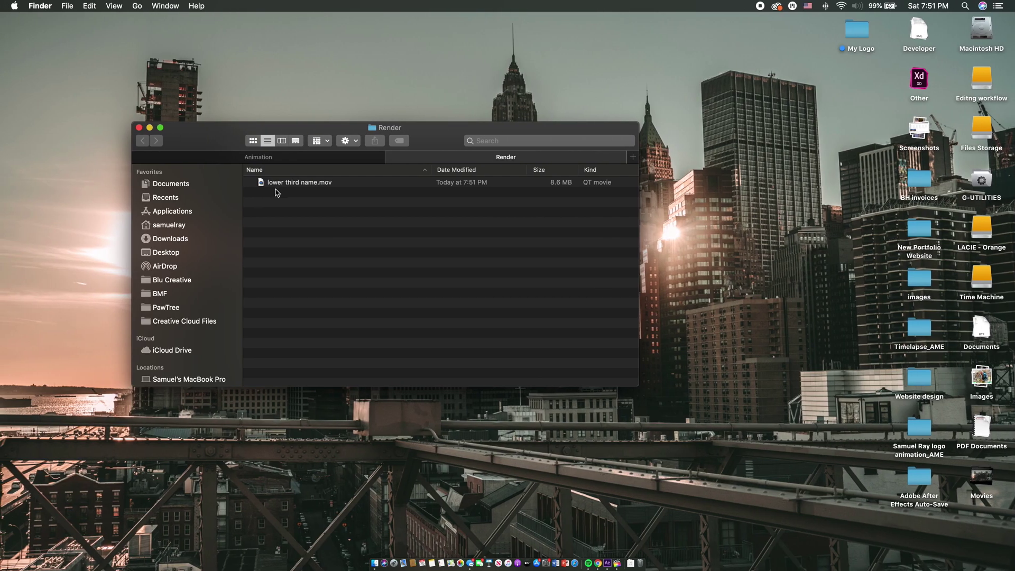
# Drag lower third name.mov into the Animation folder and select it there for import.
pyautogui.moveTo(270, 168); pyautogui.dragTo(261, 159)
pyautogui.click(262, 159)
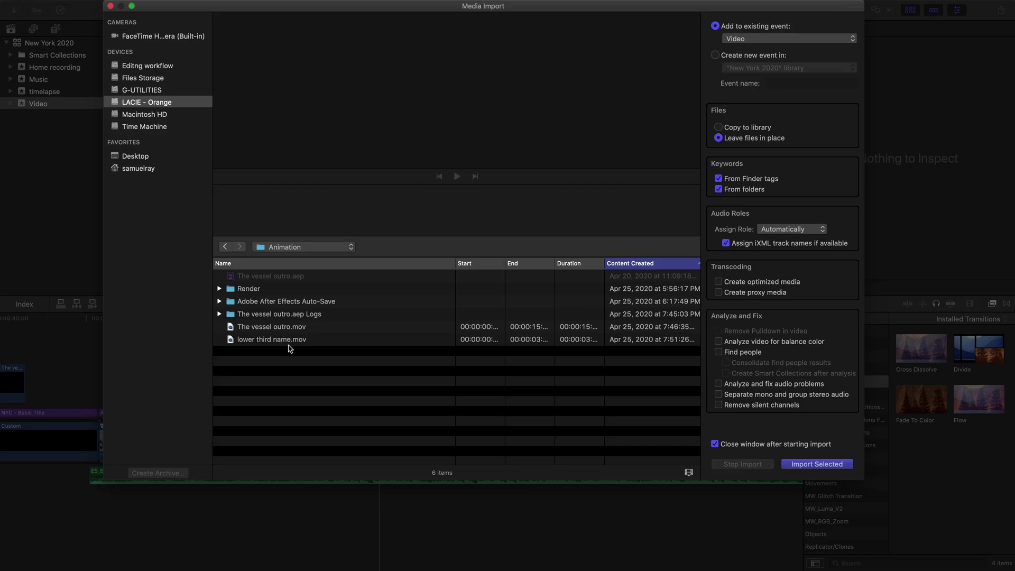
pyautogui.click(288, 345)
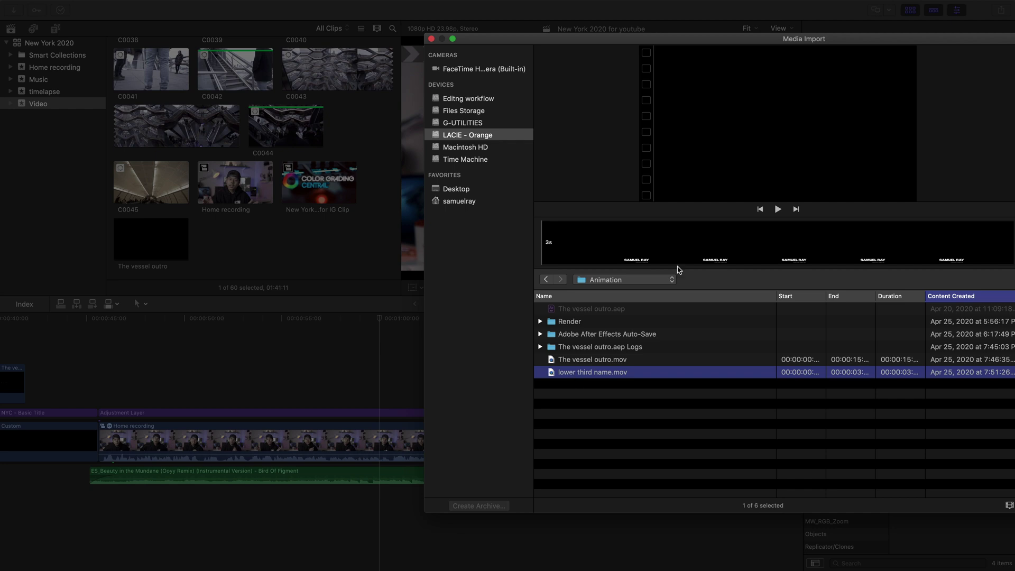
# Import lower third name.mov, place it above the Home recording clip, and preview it.
pyautogui.moveTo(712, 40); pyautogui.dragTo(387, 38)
pyautogui.click(832, 497)
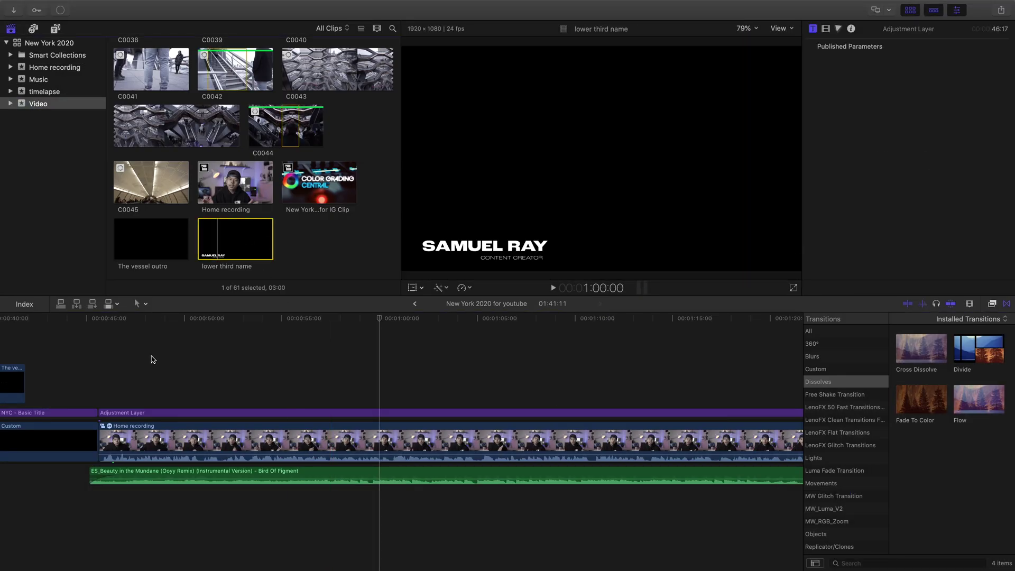
pyautogui.moveTo(224, 234); pyautogui.dragTo(103, 386)
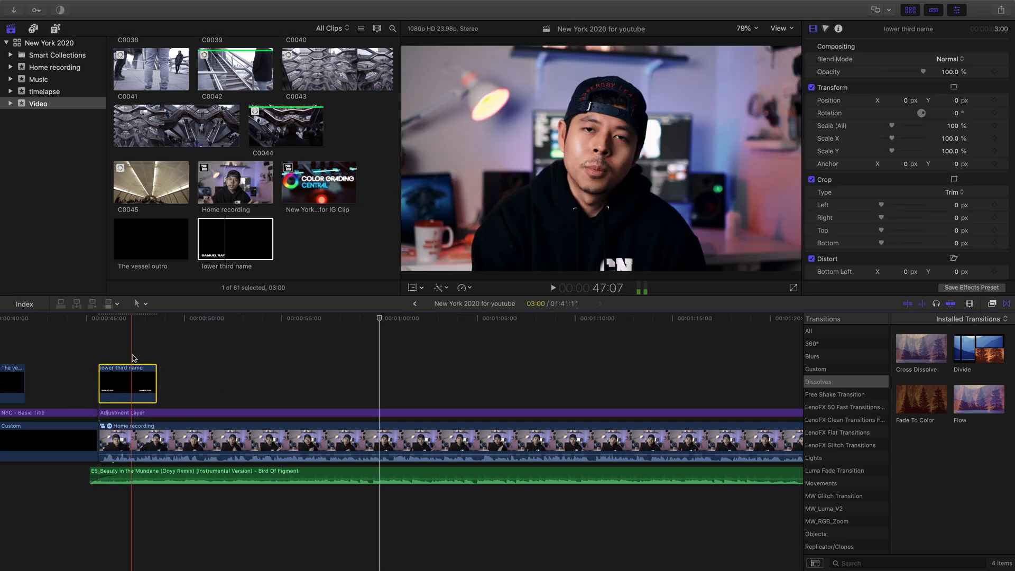
pyautogui.click(126, 355)
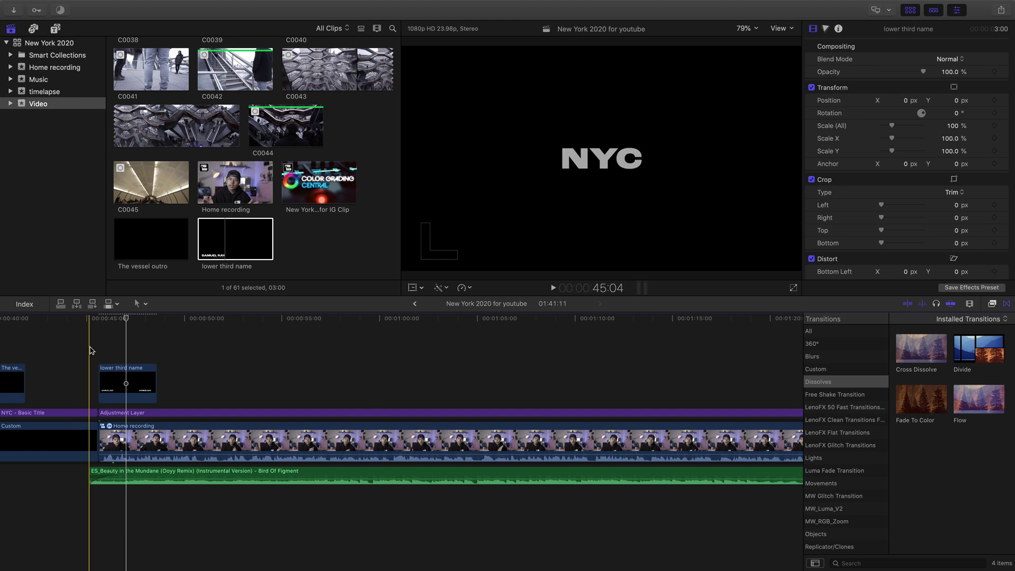
pyautogui.press('space')
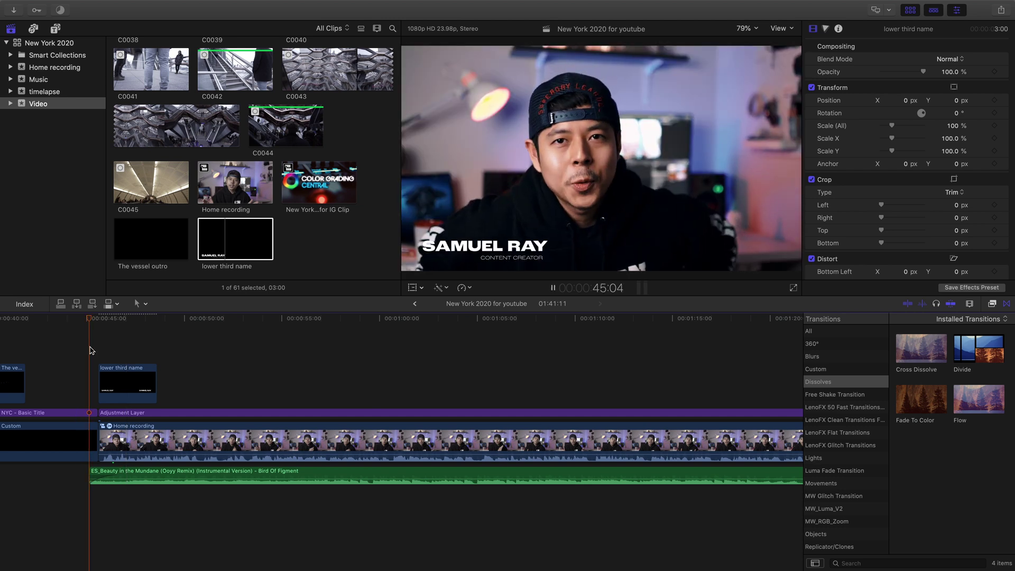
pyautogui.click(104, 366)
pyautogui.press('space')
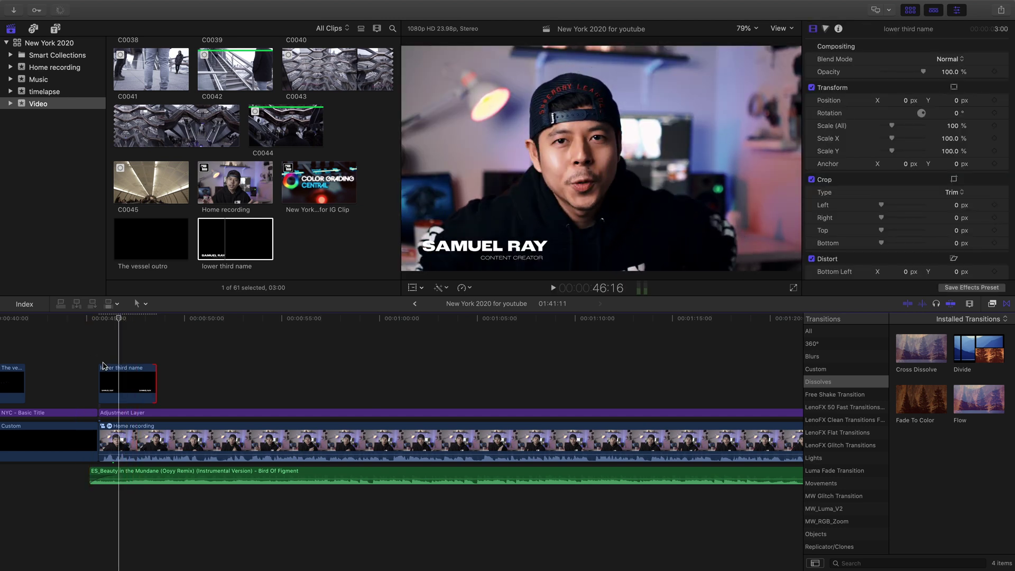
pyautogui.click(102, 319)
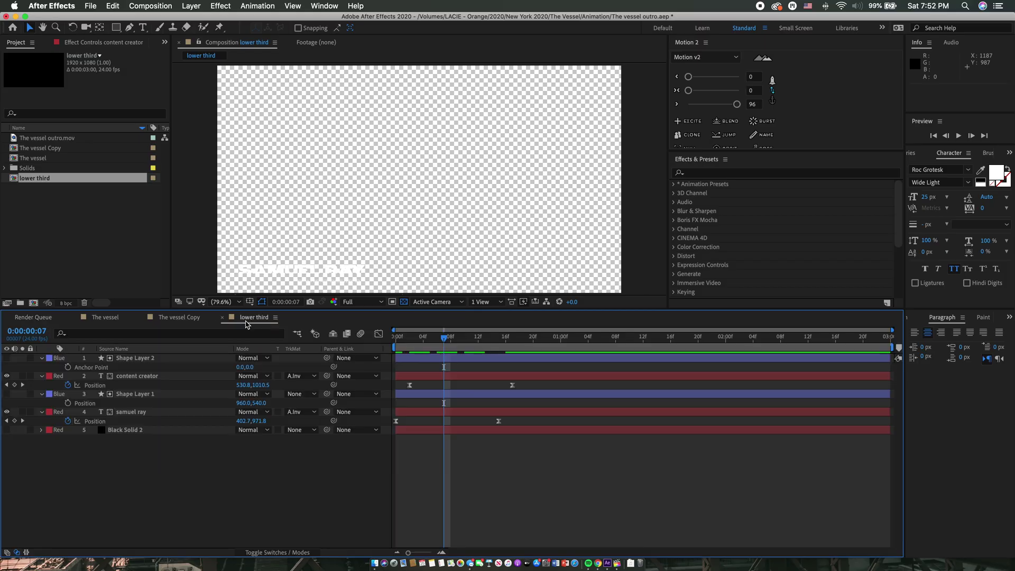
# Show the black solid and move both text end keyframes later to 0:00:01:08.
pyautogui.moveTo(441, 341); pyautogui.dragTo(423, 342)
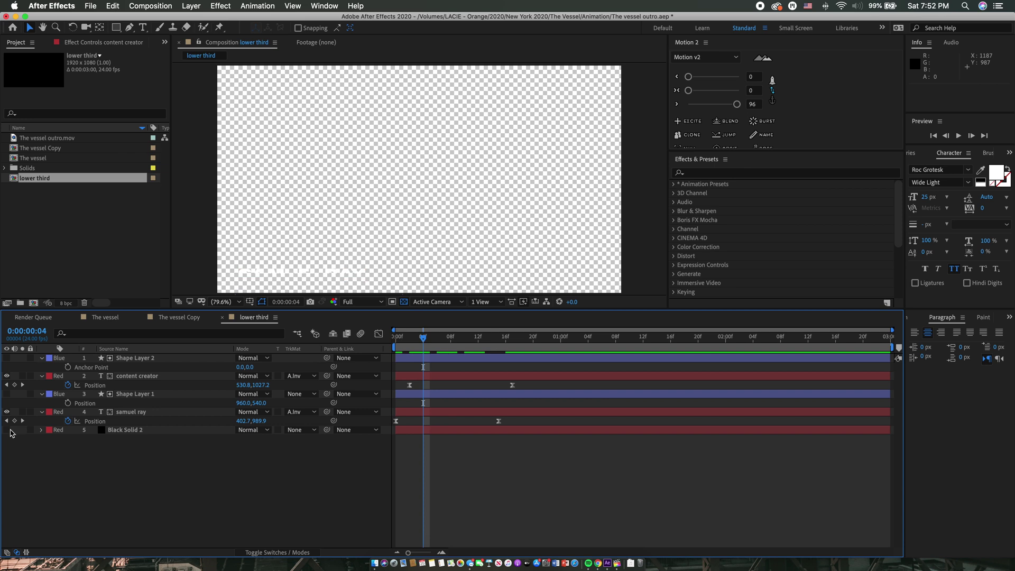
pyautogui.click(7, 430)
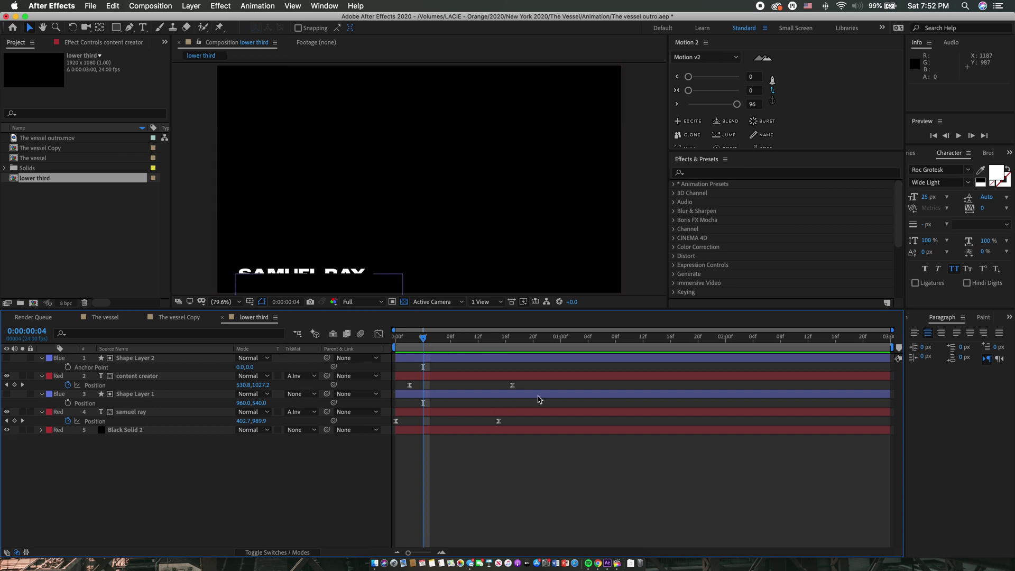
pyautogui.moveTo(532, 383); pyautogui.dragTo(483, 428)
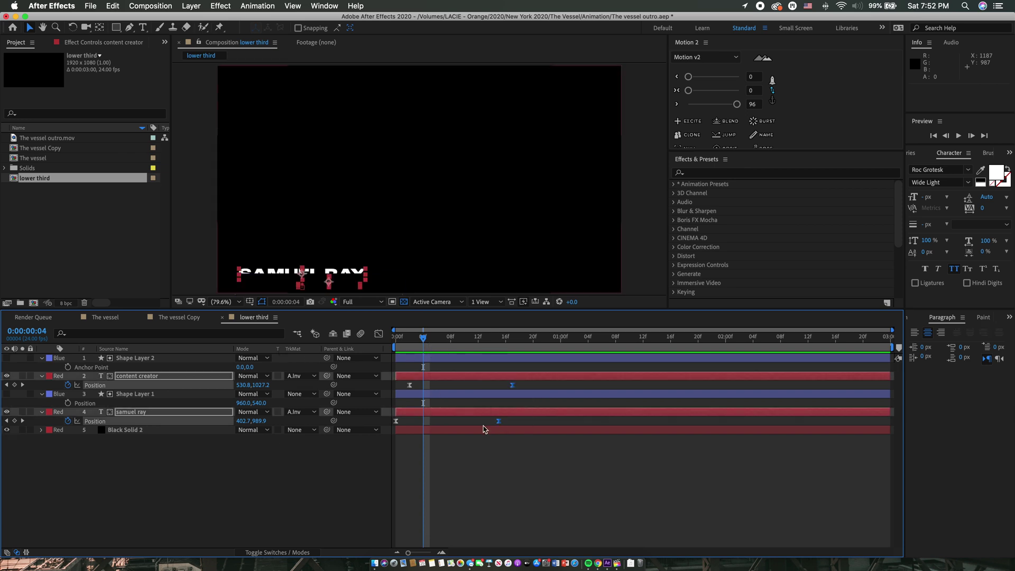
pyautogui.moveTo(512, 390); pyautogui.dragTo(615, 391)
pyautogui.press('Home')
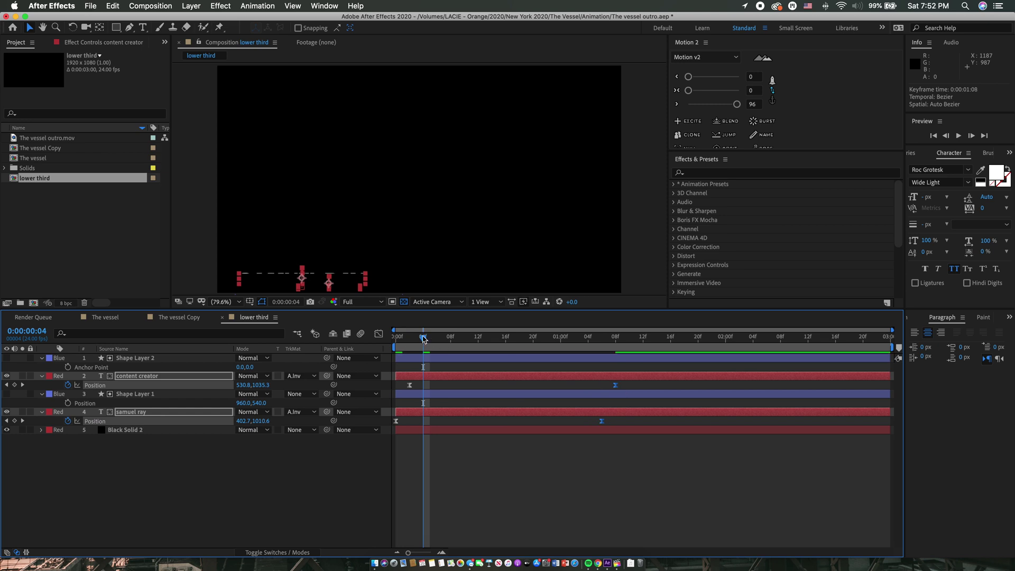
pyautogui.press('space')
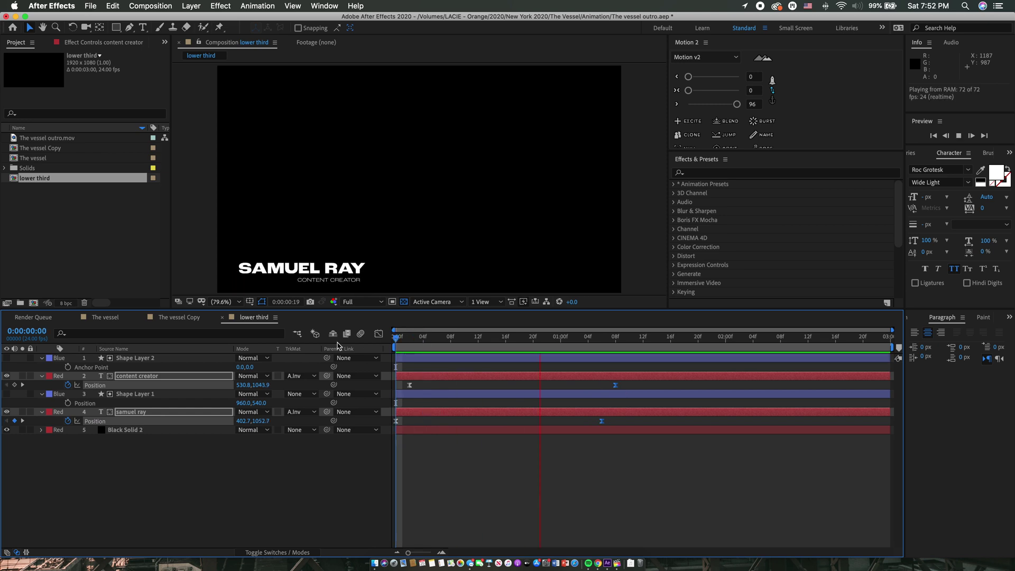
pyautogui.click(259, 501)
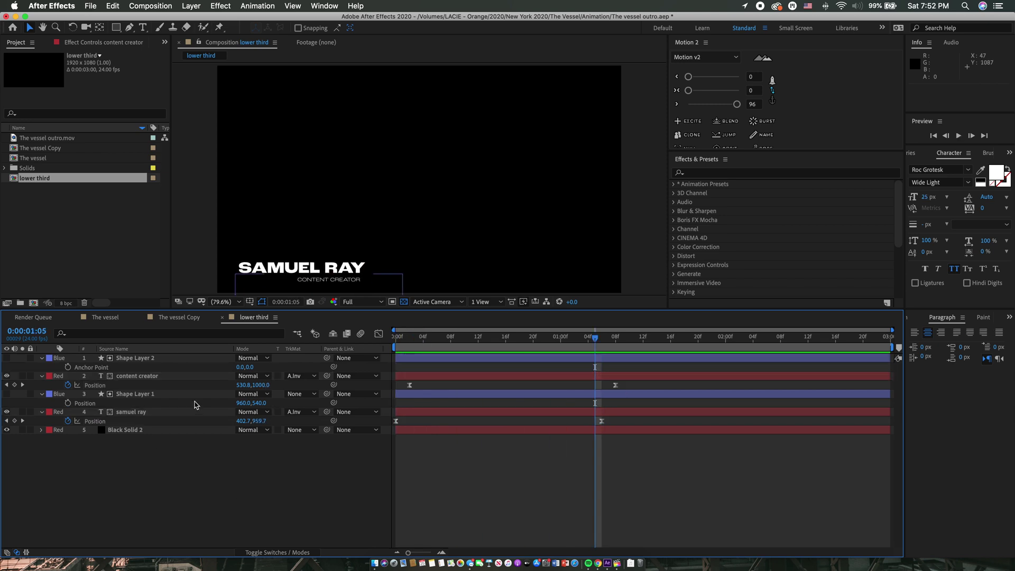
# Change the name text's fill colour to blue #0045FF.
pyautogui.click(186, 412)
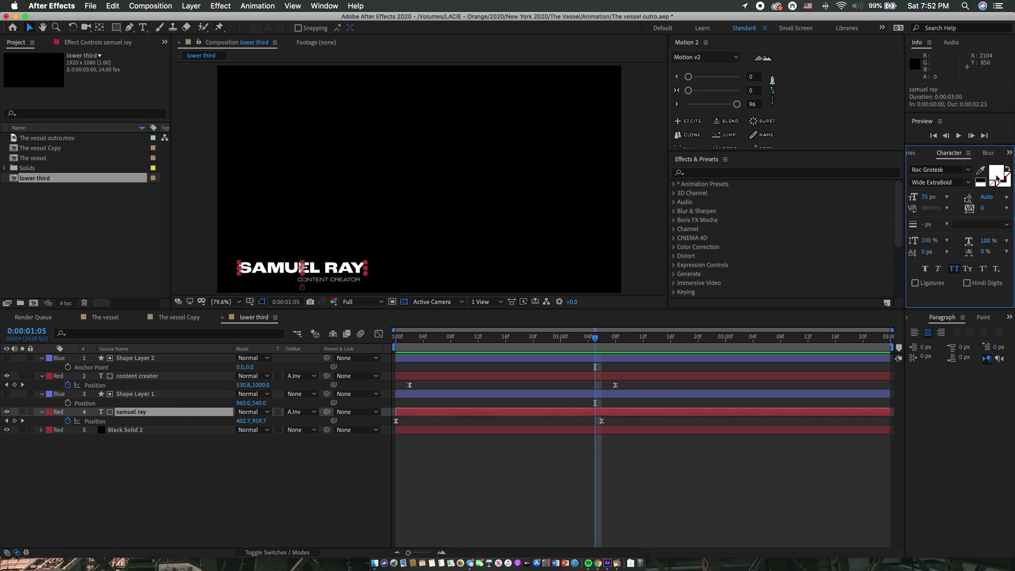
pyautogui.click(996, 173)
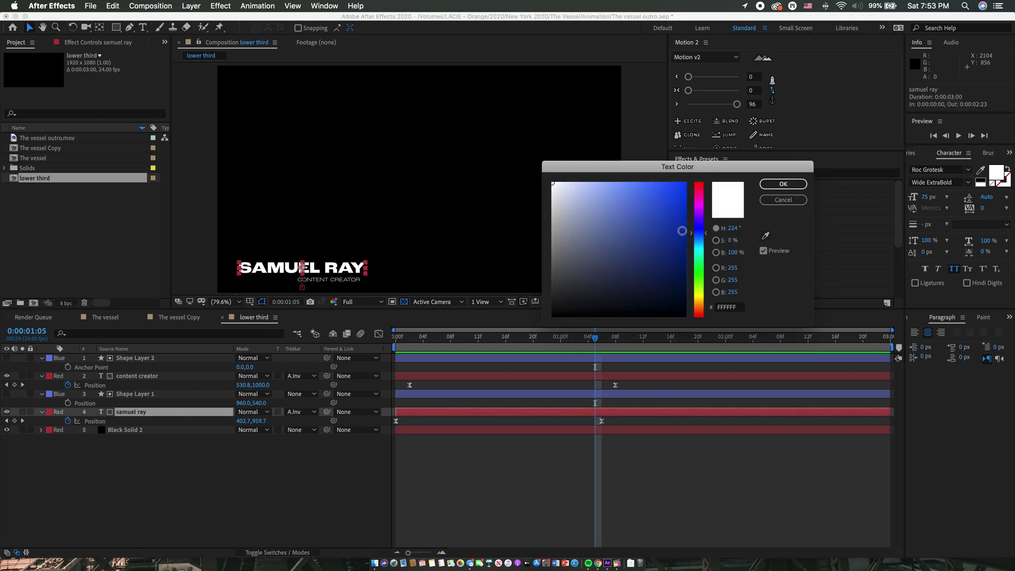
pyautogui.moveTo(682, 231); pyautogui.dragTo(720, 167)
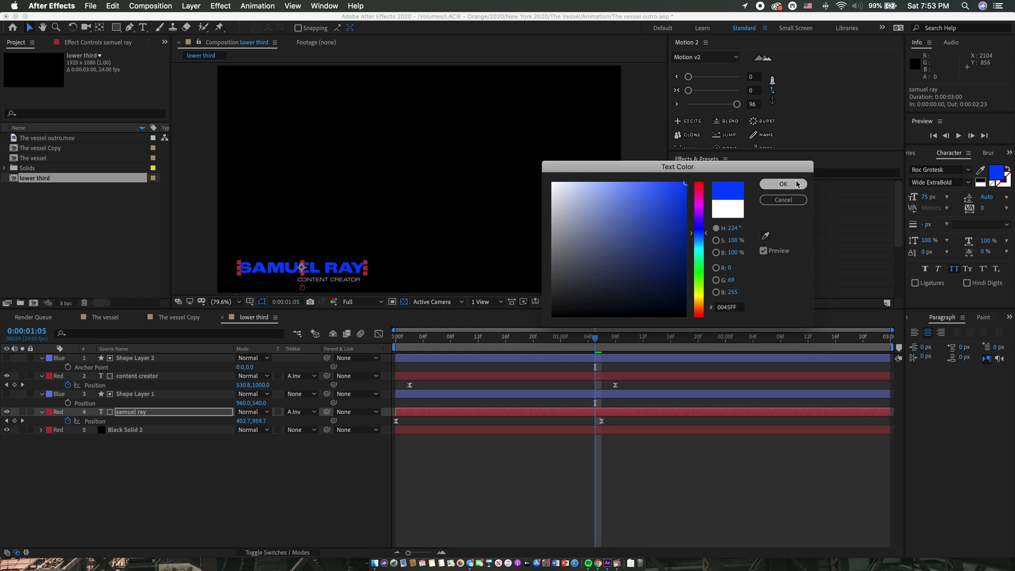
pyautogui.click(783, 184)
pyautogui.doubleClick(333, 283)
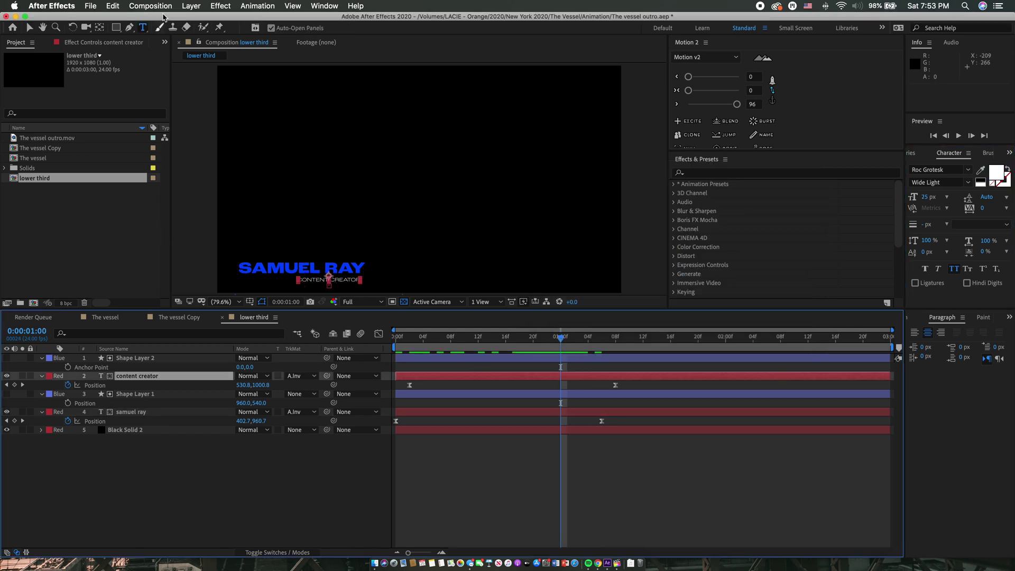
# Queue a first render, back out of its output settings, and hide the black solid.
pyautogui.click(168, 5)
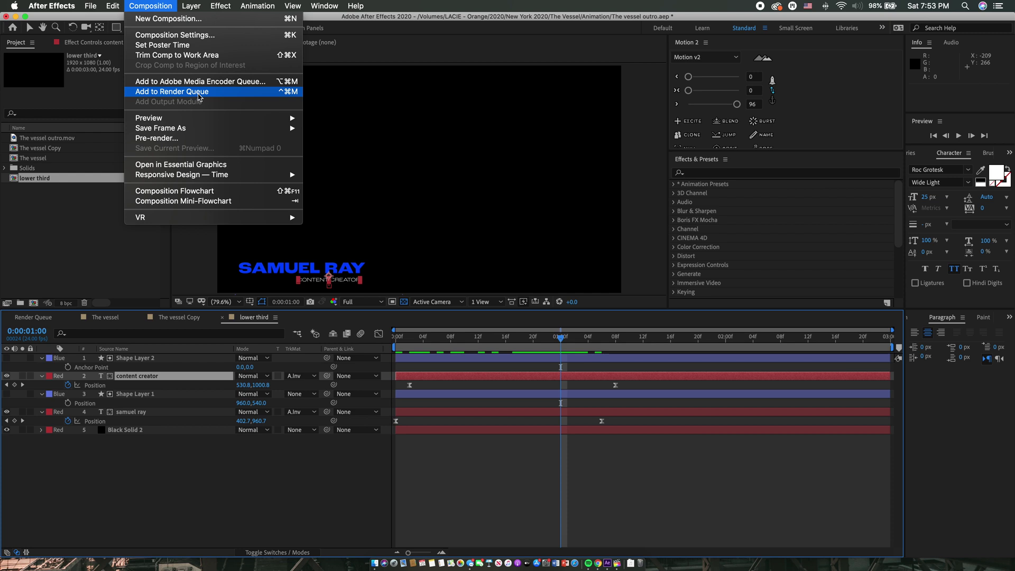
pyautogui.click(199, 93)
pyautogui.click(86, 489)
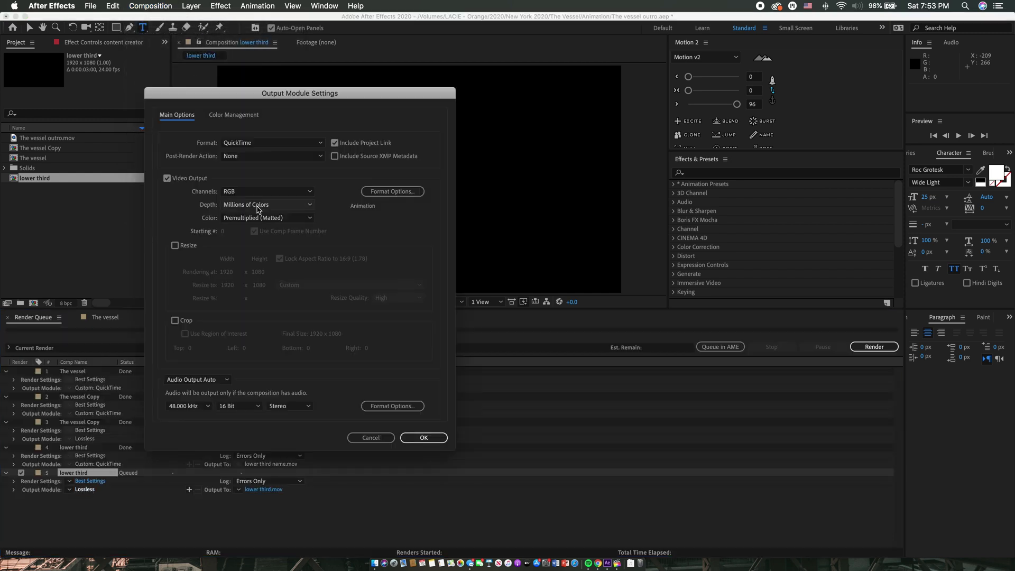
pyautogui.click(262, 191)
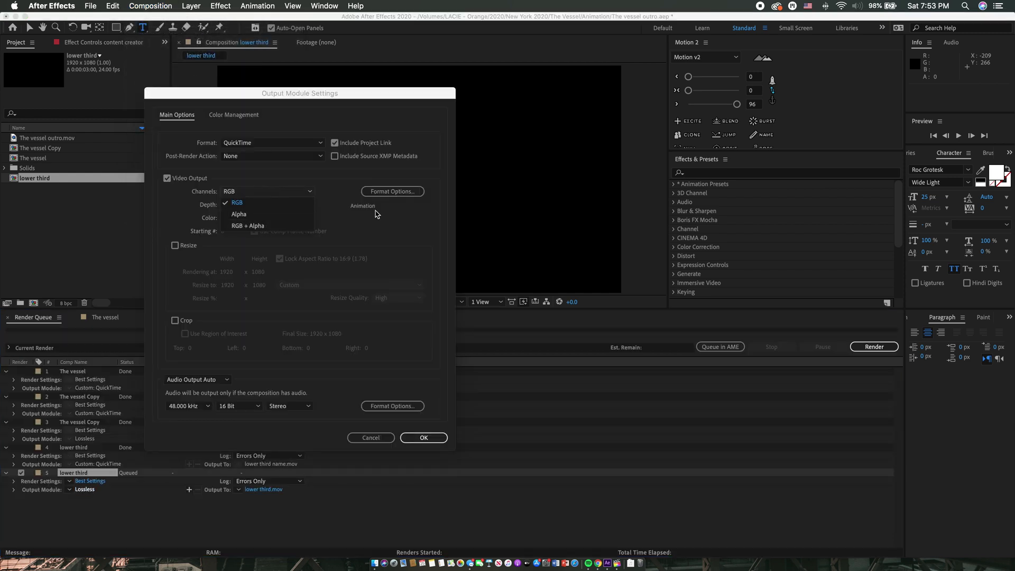
pyautogui.click(370, 447)
pyautogui.click(370, 439)
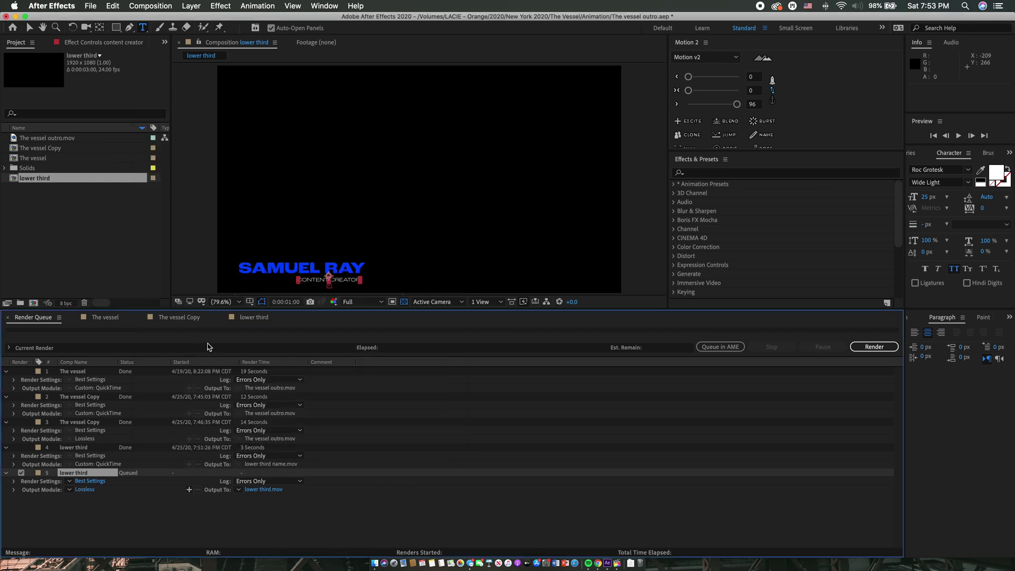
pyautogui.click(257, 318)
pyautogui.click(7, 431)
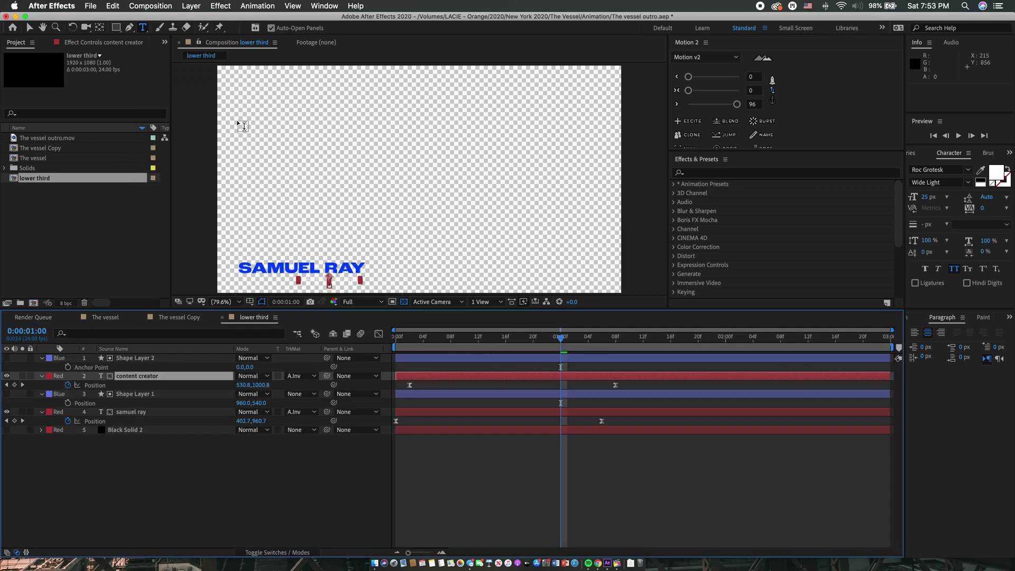
# Re-queue the comp with RGB + Alpha channels and render to lower third name.mov, dropping the _1 suffix.
pyautogui.click(149, 6)
pyautogui.click(175, 93)
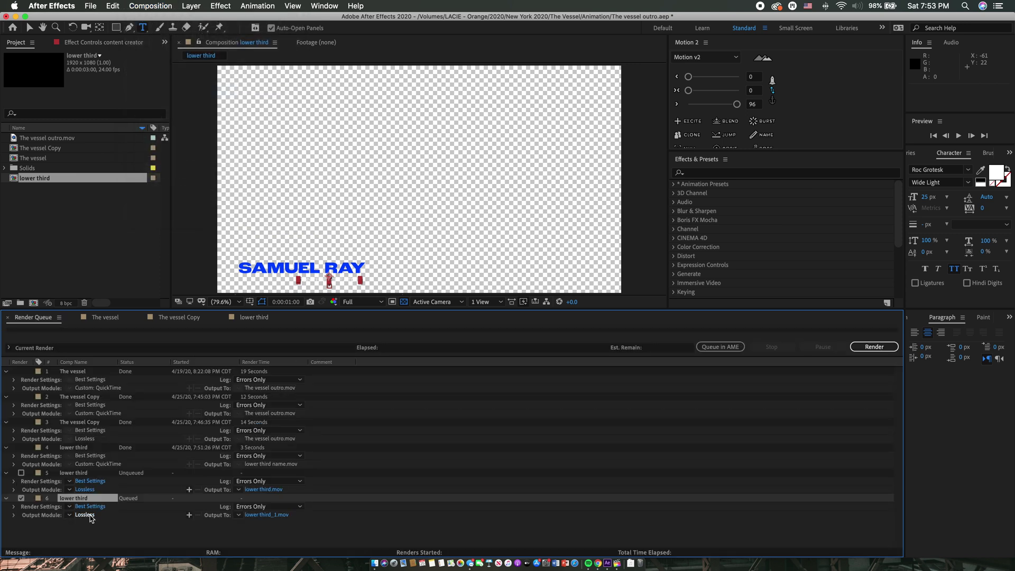
pyautogui.click(90, 516)
pyautogui.click(269, 192)
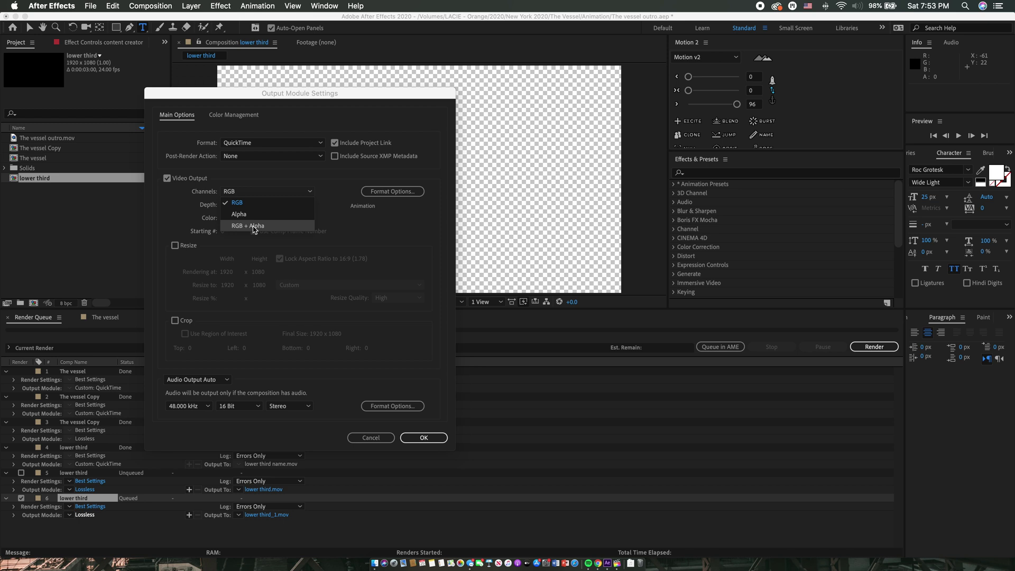
pyautogui.click(257, 227)
pyautogui.click(424, 437)
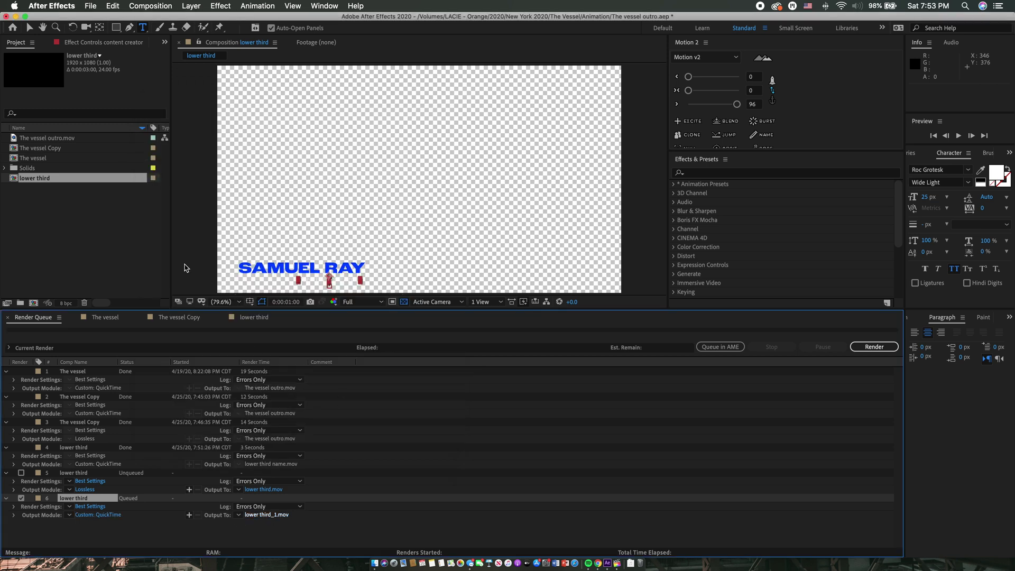
pyautogui.click(495, 100)
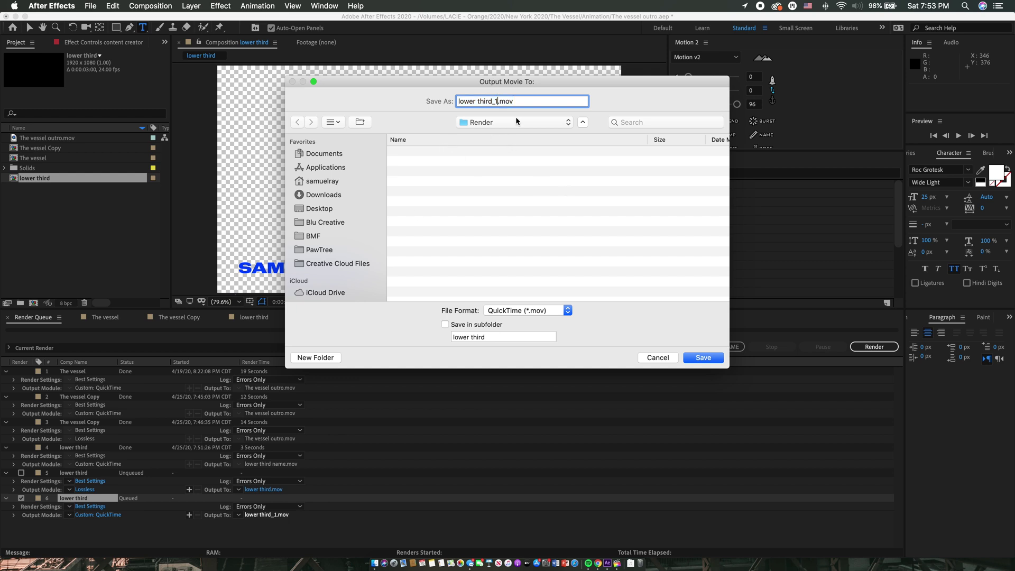
pyautogui.press('BackSpace')
pyautogui.press('BackSpace')
pyautogui.write('na')
pyautogui.press('Return')
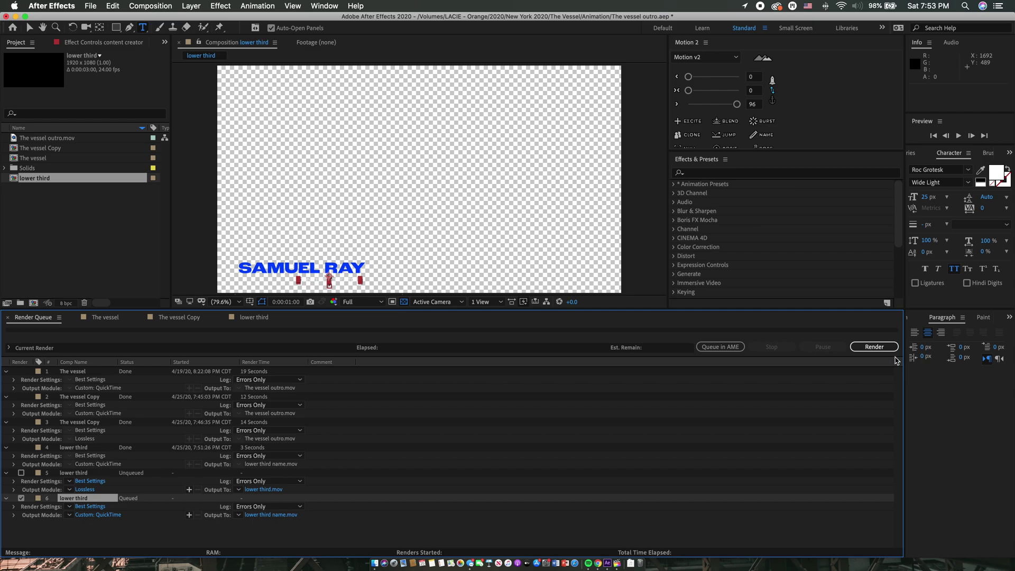
pyautogui.click(874, 347)
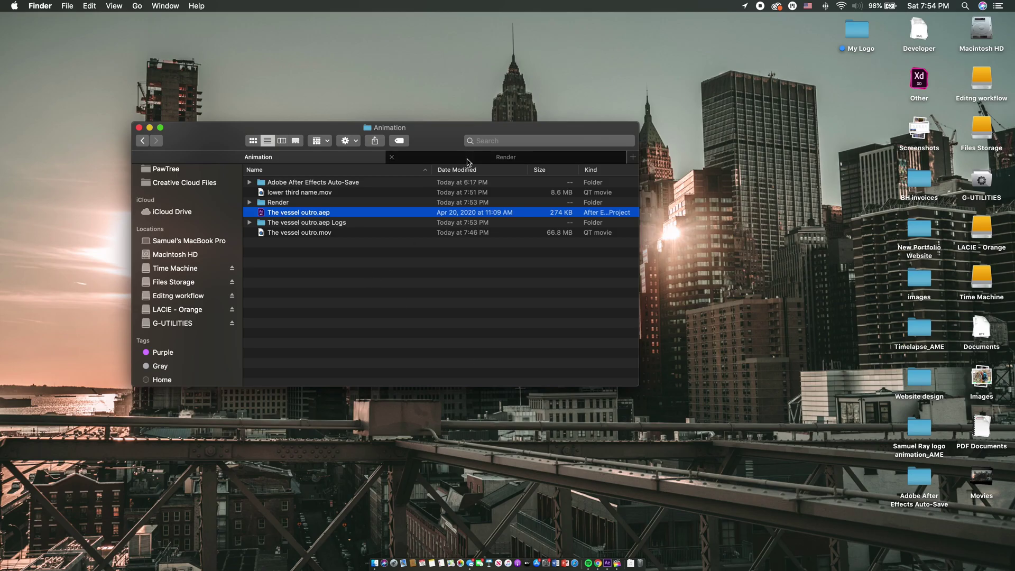
# Move the new lower third name.mov from Render into the Animation folder, replacing the old copy.
pyautogui.click(469, 159)
pyautogui.moveTo(298, 182); pyautogui.dragTo(260, 157)
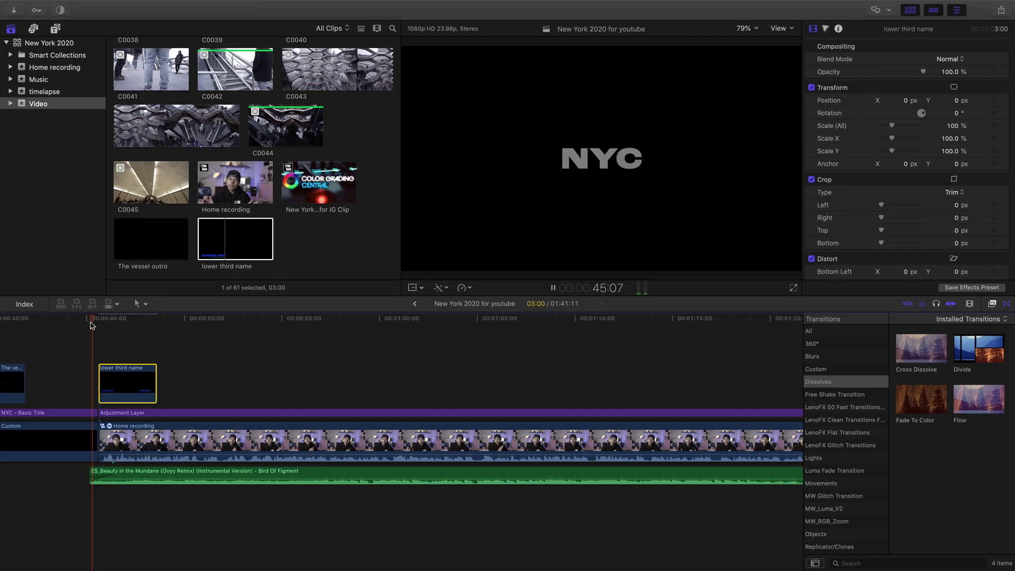
# Play the timeline briefly to check the blue lower third over the Home recording clip.
pyautogui.press('space')
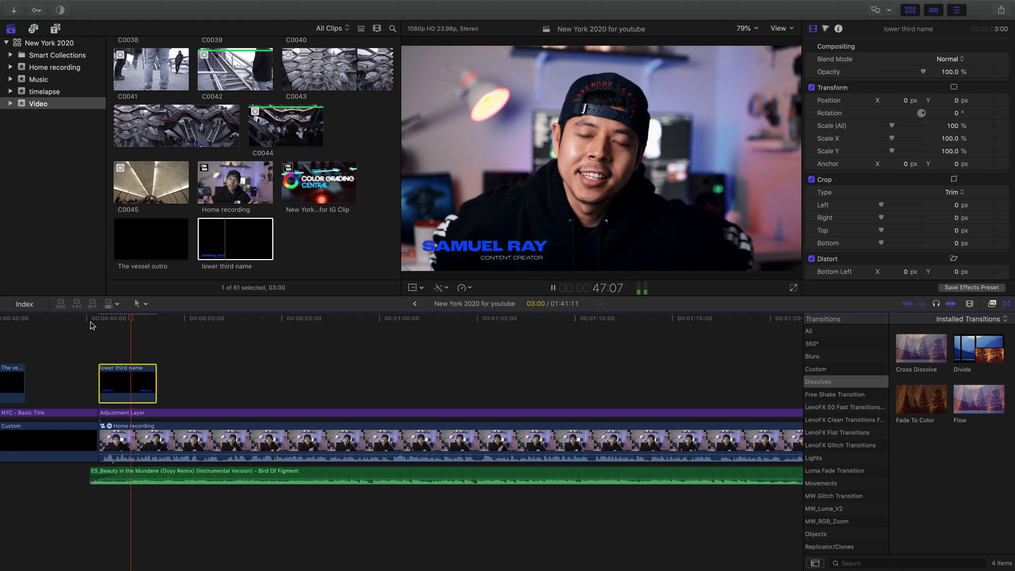
pyautogui.press('space')
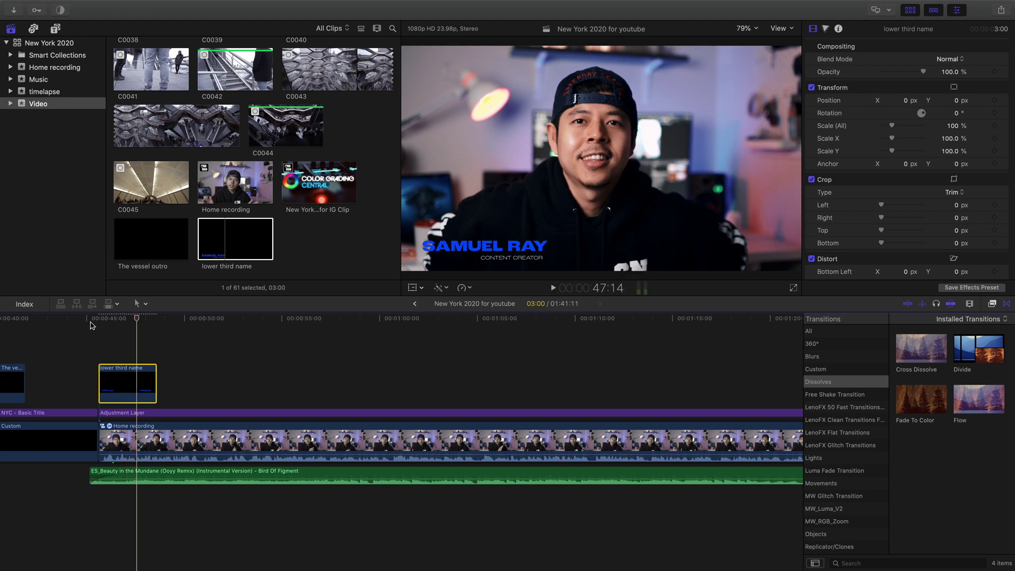